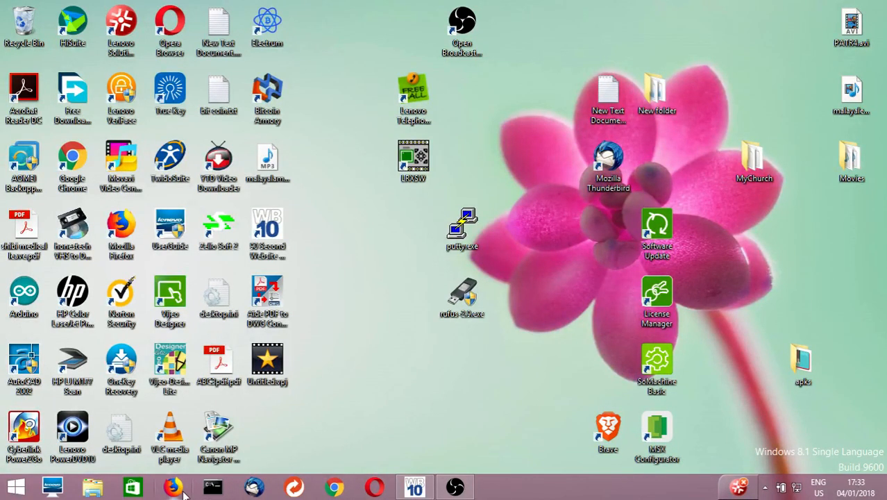
Open Firefox and load the router's admin page at 192.168.0.1
click(170, 490)
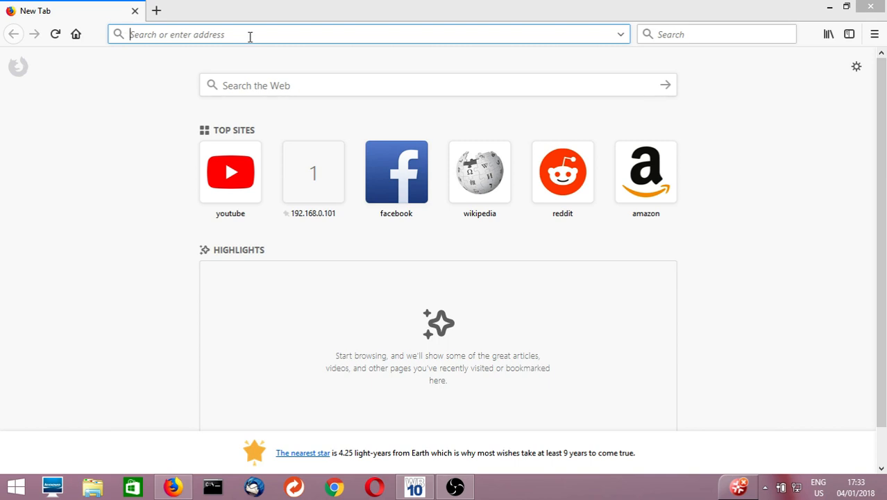
text(19)
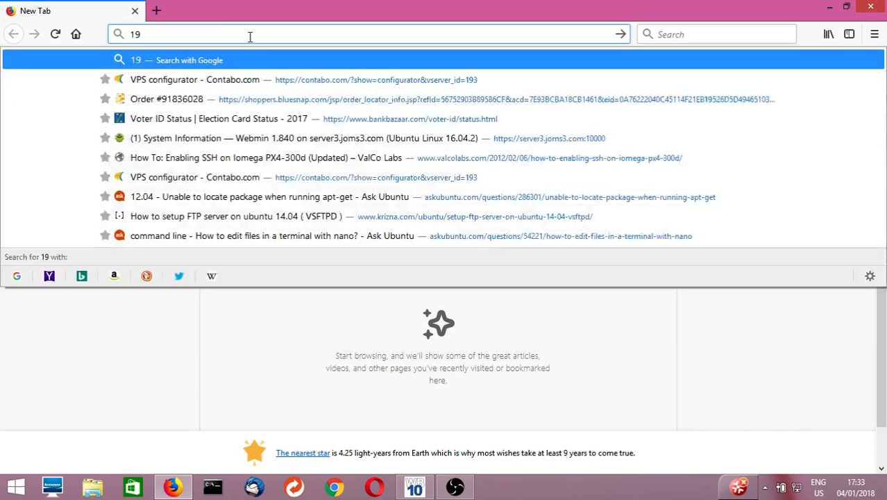
text(2.)
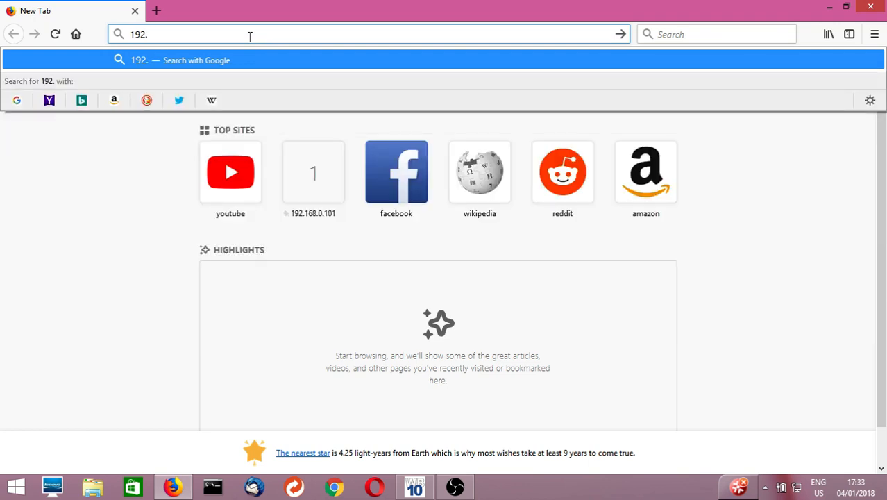
text(168.)
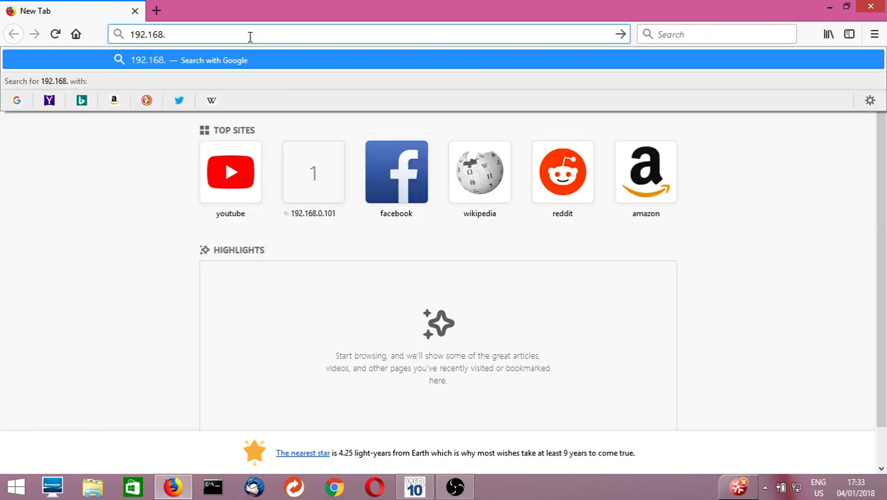
text(0.1)
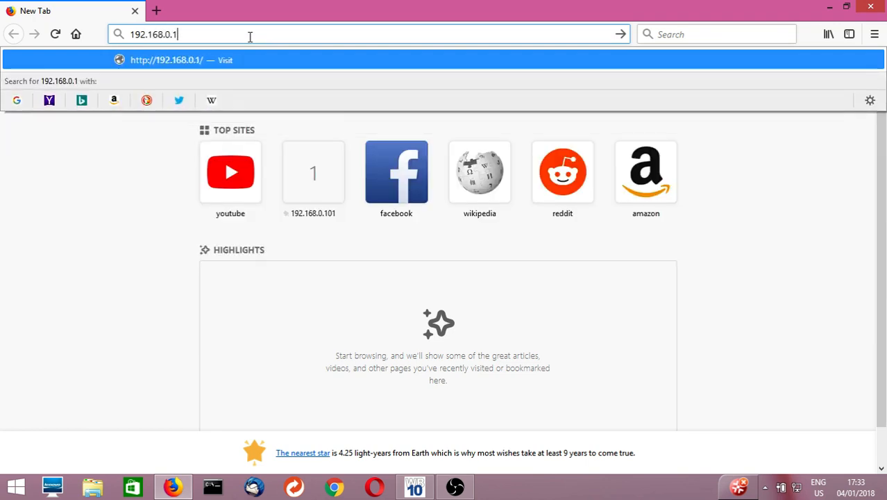
key(Return)
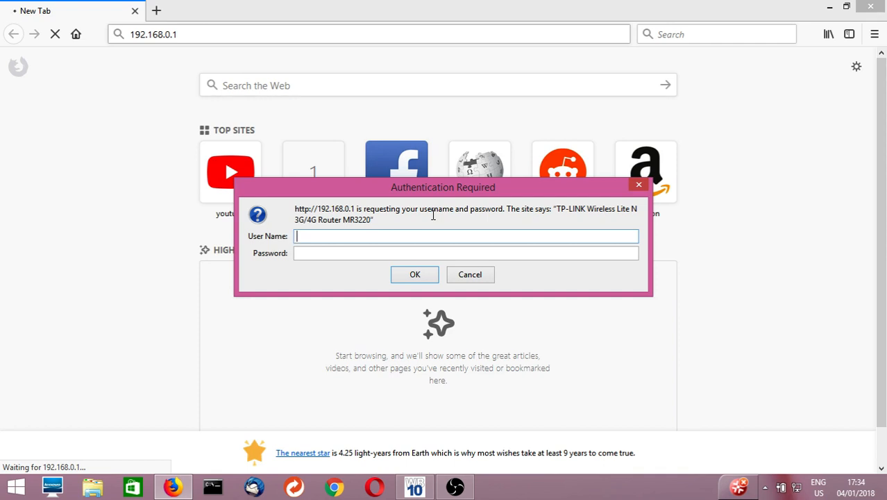
Log in to the TP-LINK router by entering the account's user name and password in the authentication dialog
click(189, 39)
text(jomon)
click(358, 253)
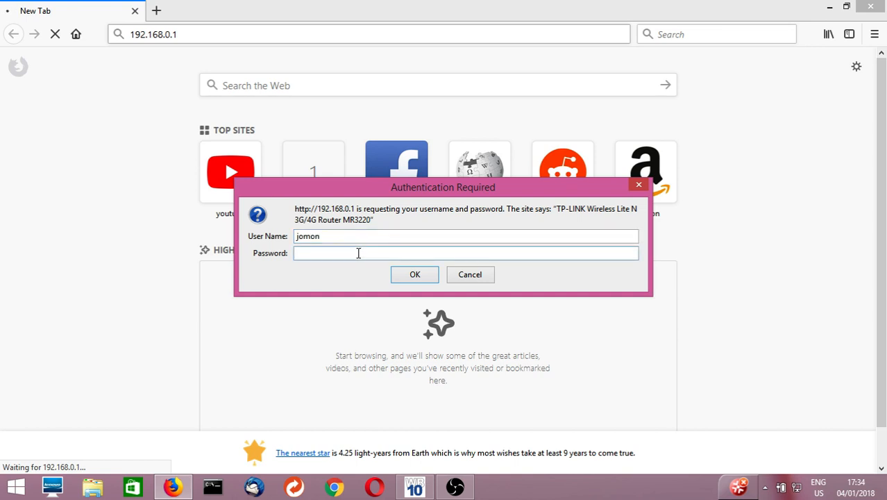
text(***)
key(BackSpace)
key(BackSpace)
key(BackSpace)
text(********)
click(401, 275)
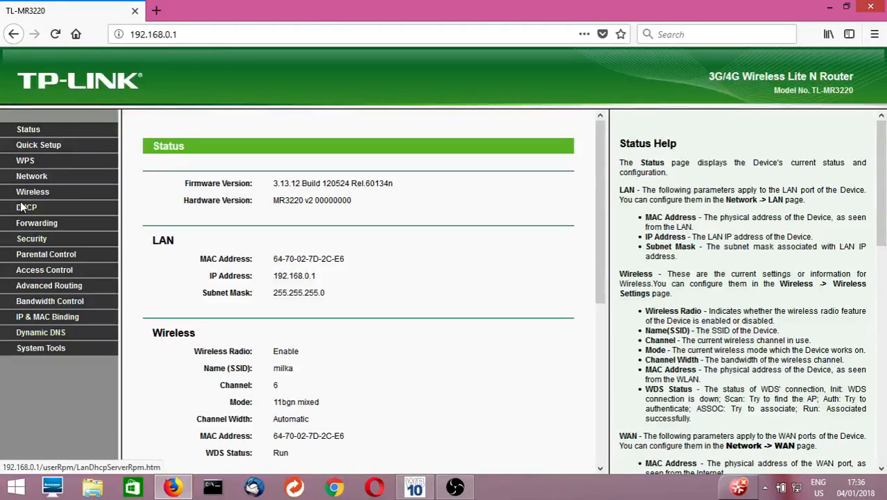
Examine the router's IP & MAC Binding settings and its ARP list of connected devices
click(44, 324)
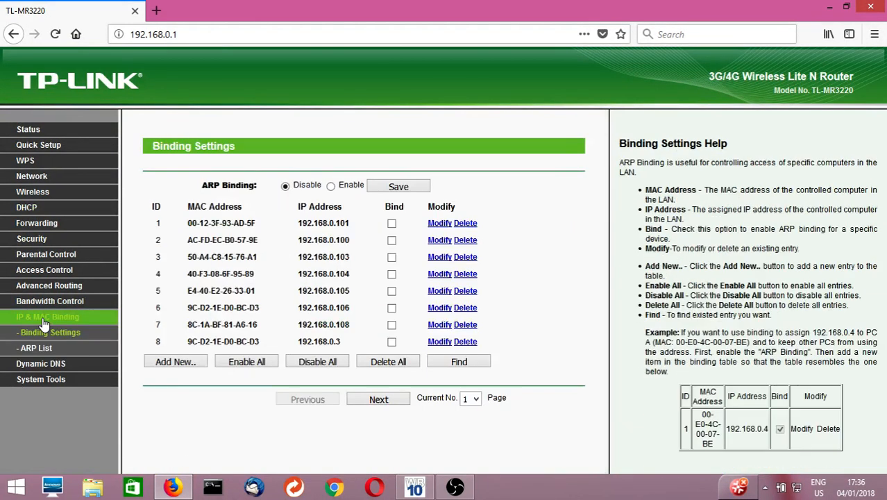
click(46, 350)
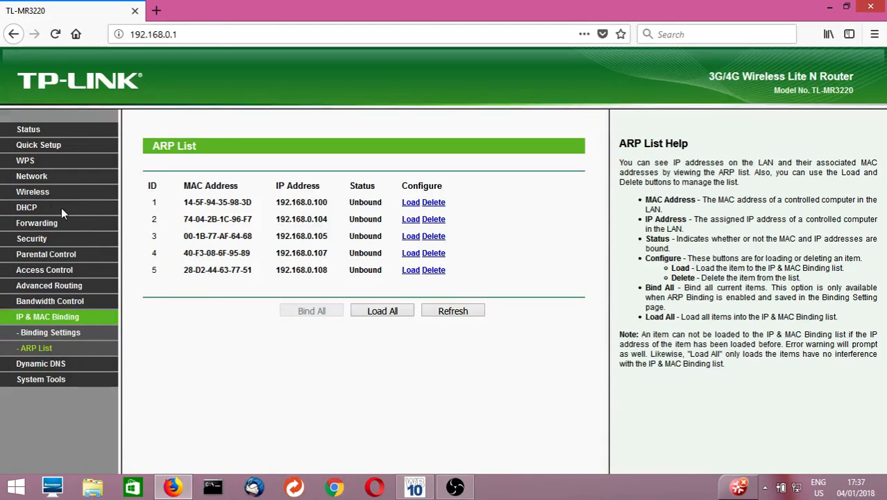
Copy the WAN IP address from the router's Status page
click(29, 131)
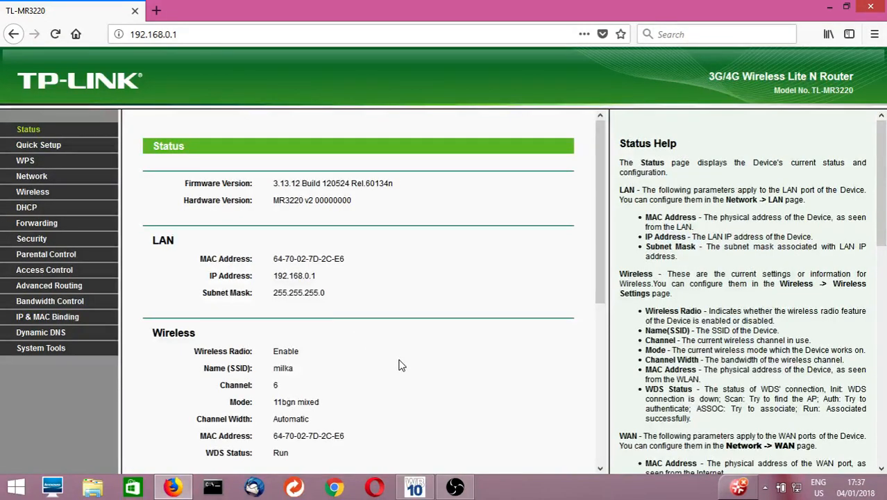
scroll(399, 364, down, 2)
scroll(390, 416, down, 4)
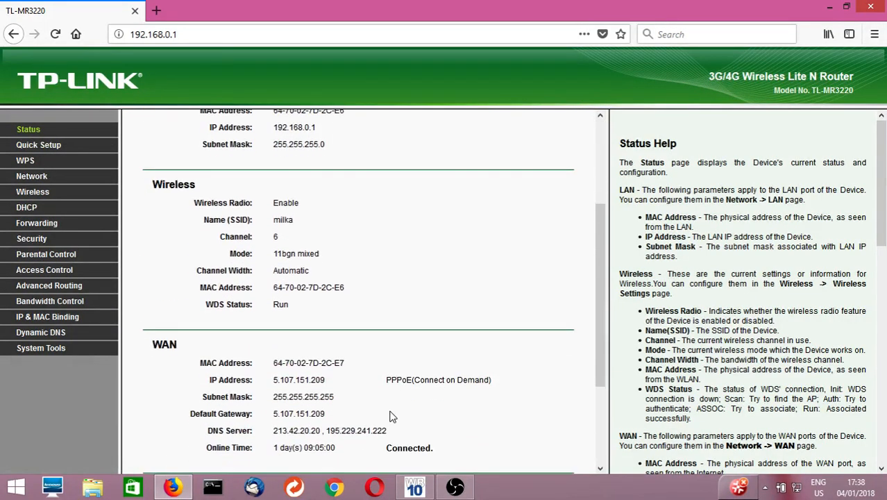
scroll(390, 417, up, 4)
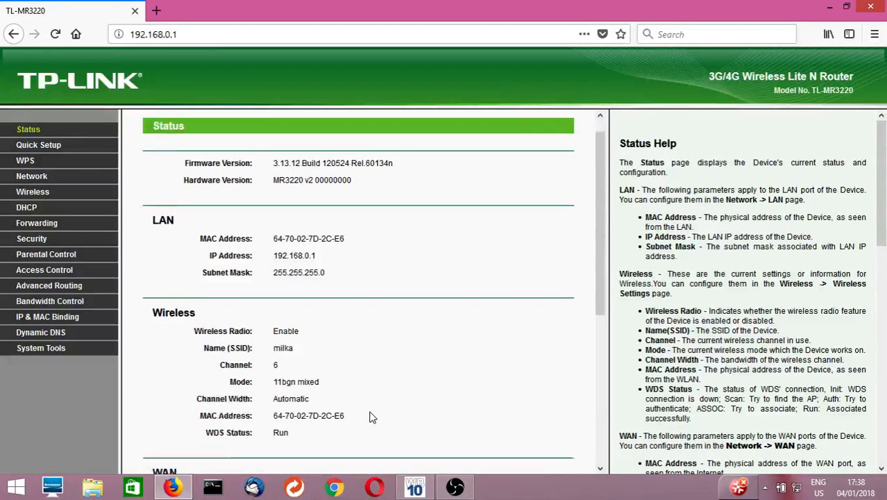
scroll(369, 416, down, 5)
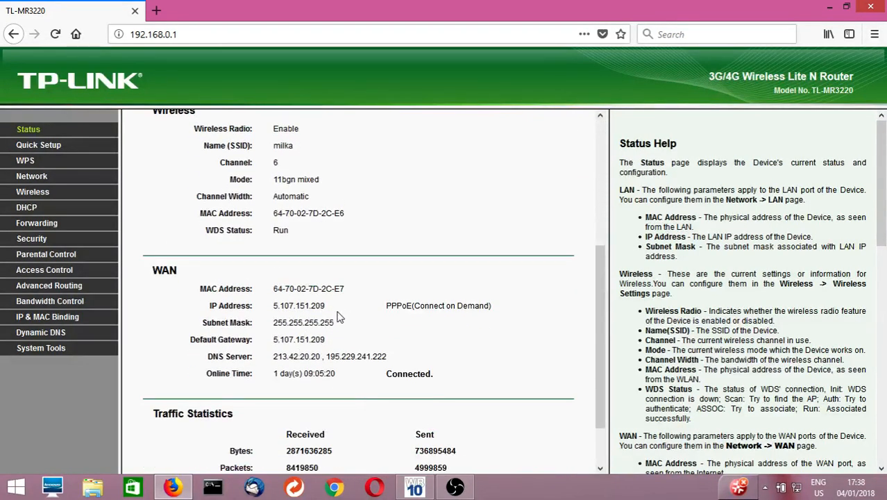
drag(326, 306, 272, 306)
key(ctrl+c)
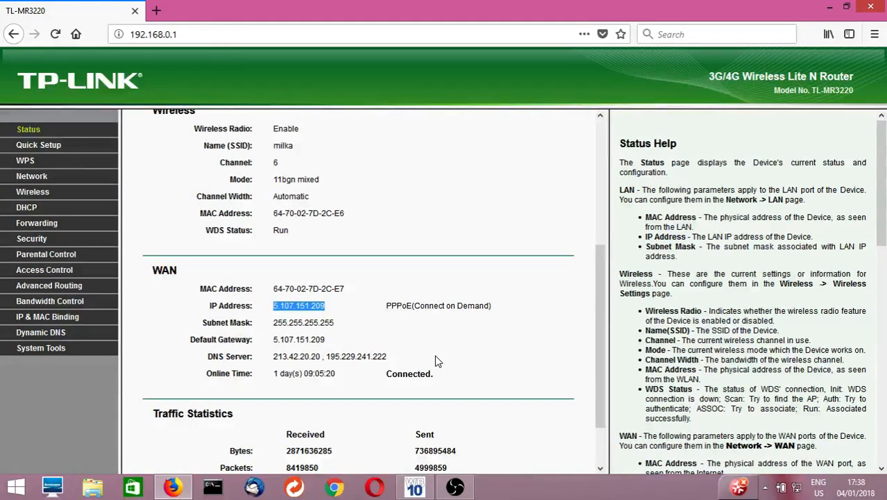
click(156, 11)
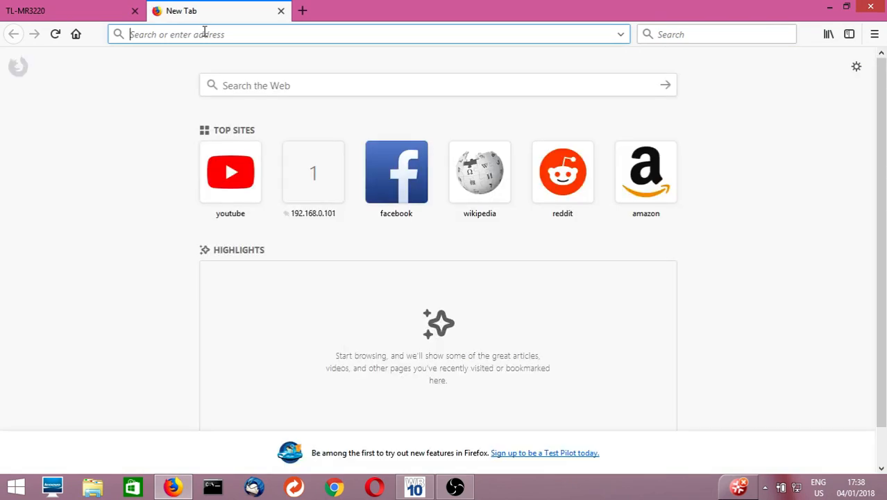
right_click(204, 32)
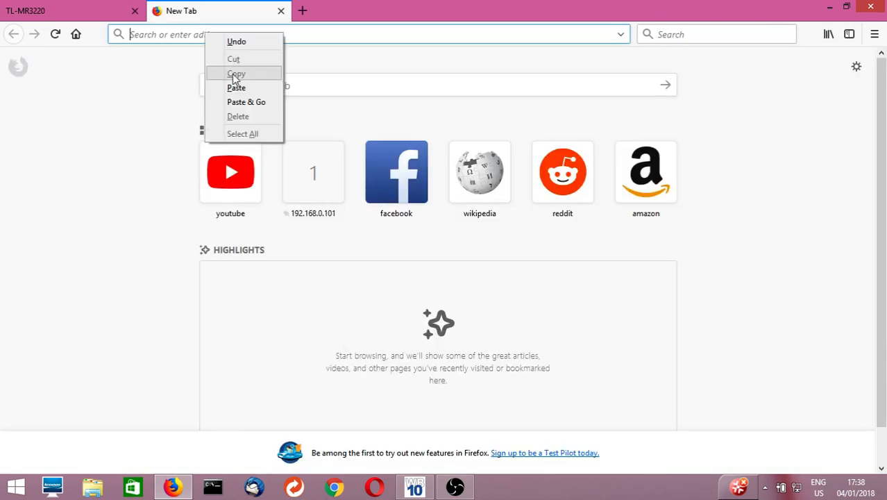
click(243, 90)
key(Return)
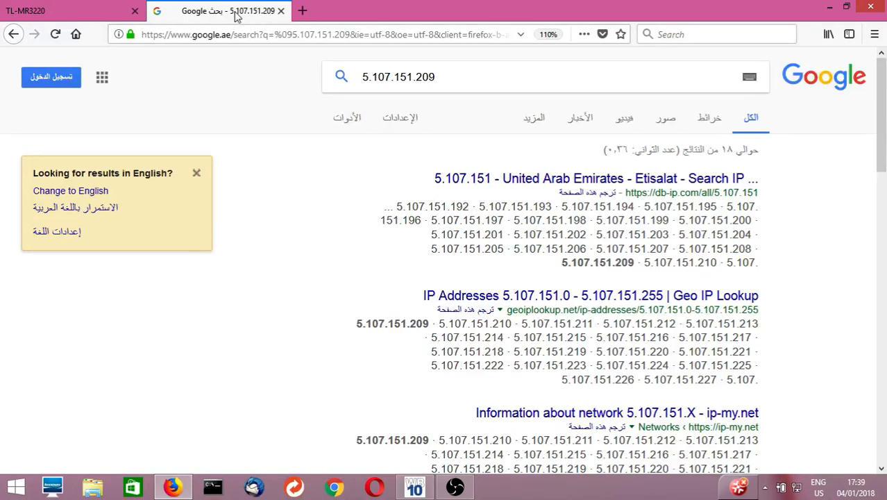
click(77, 8)
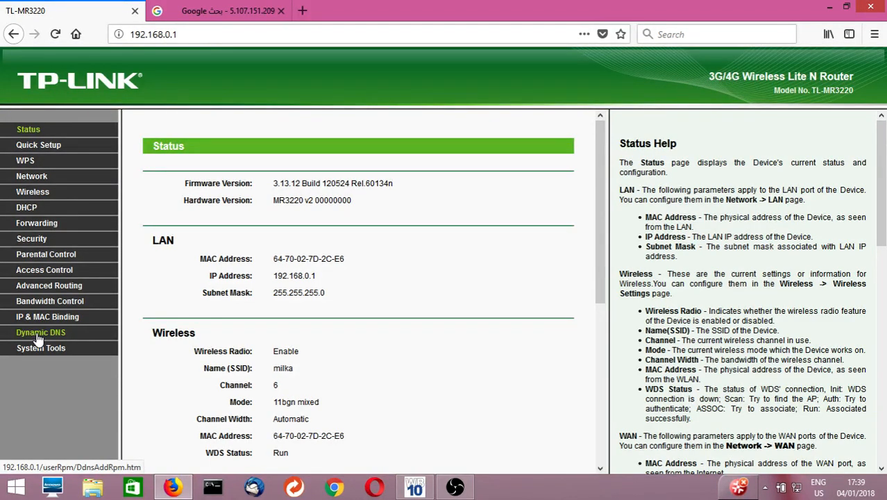
click(229, 14)
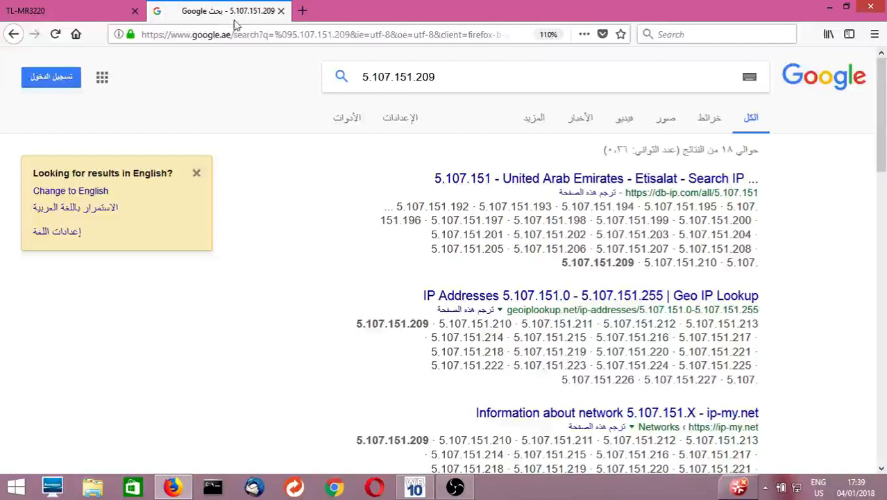
click(382, 36)
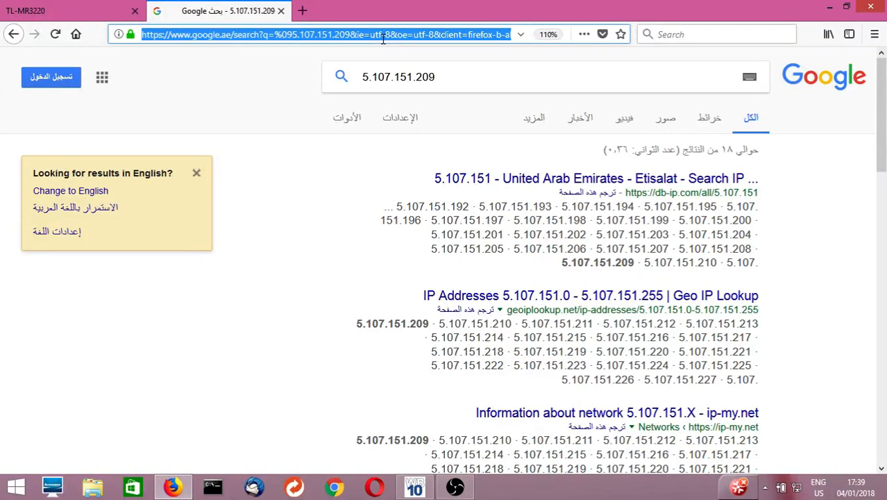
right_click(383, 40)
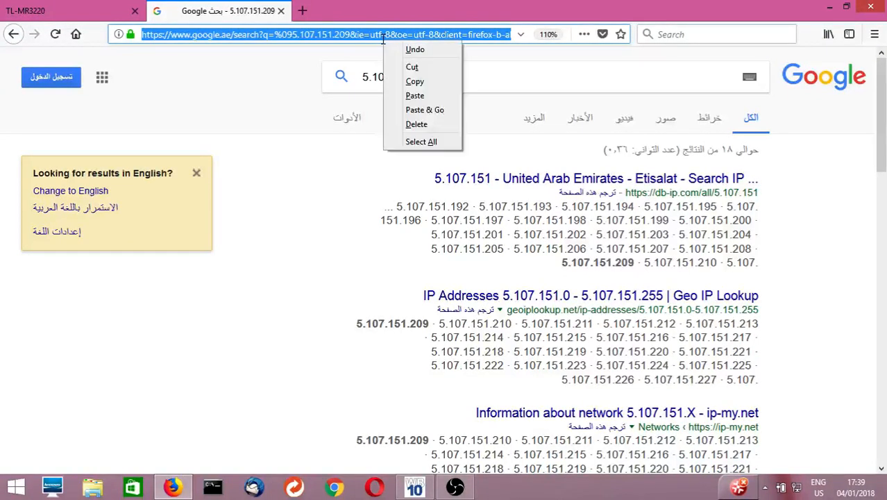
click(411, 94)
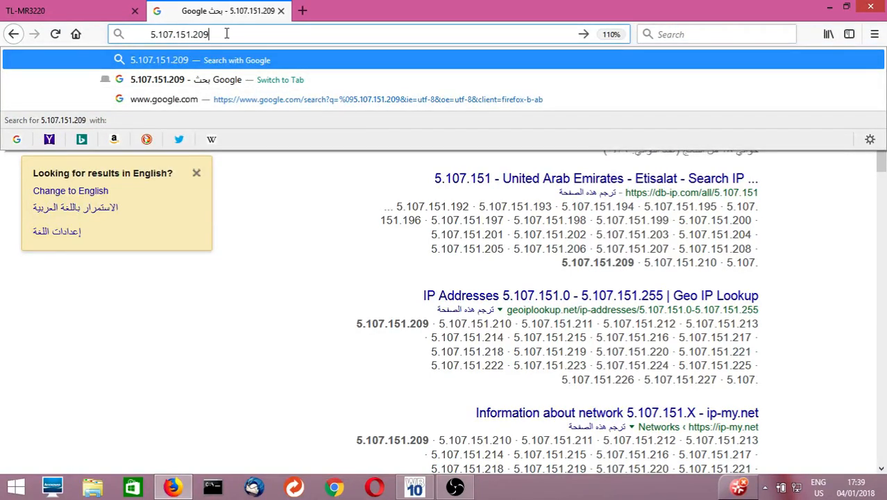
text(:)
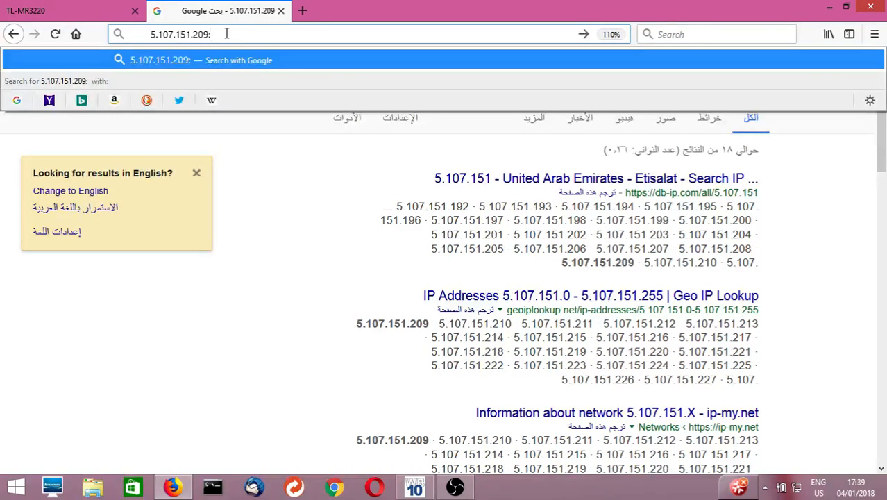
text(80)
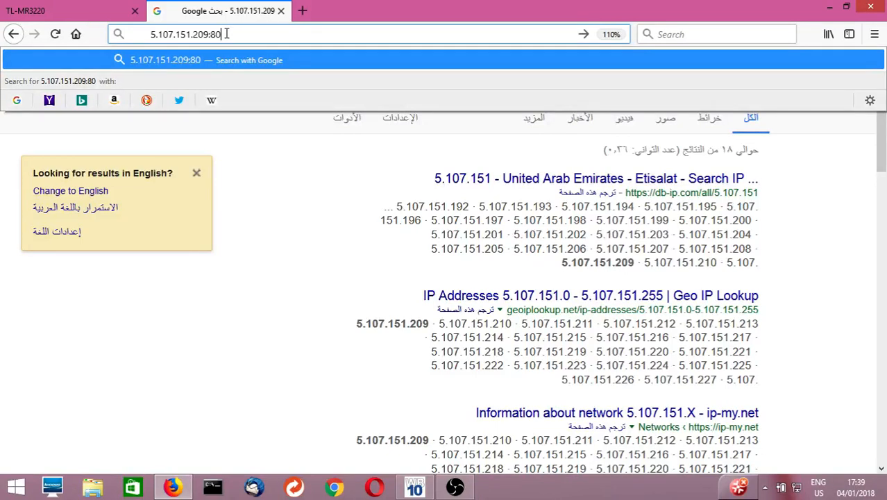
key(Return)
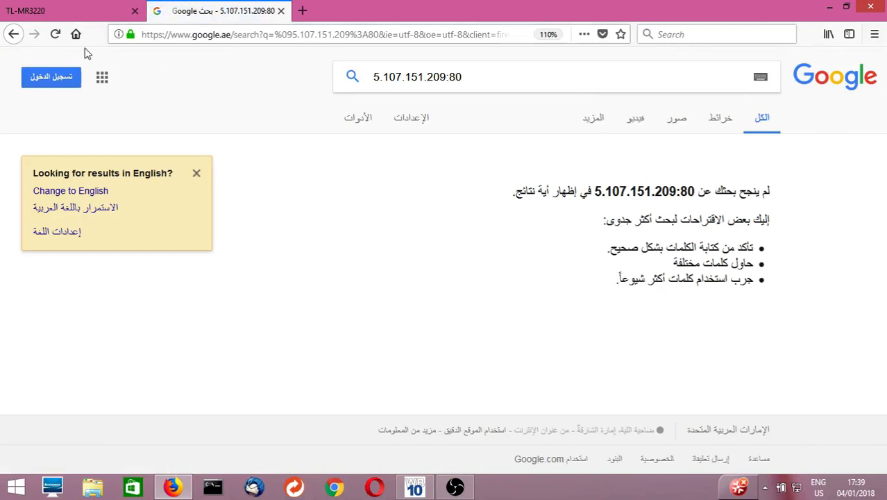
click(13, 36)
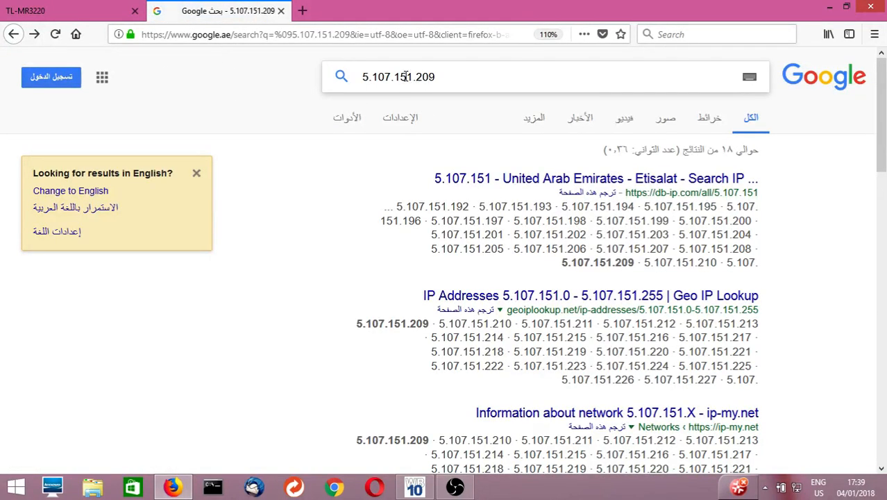
Search the web for "ip address" and open the whatismyipaddress.com result
click(272, 34)
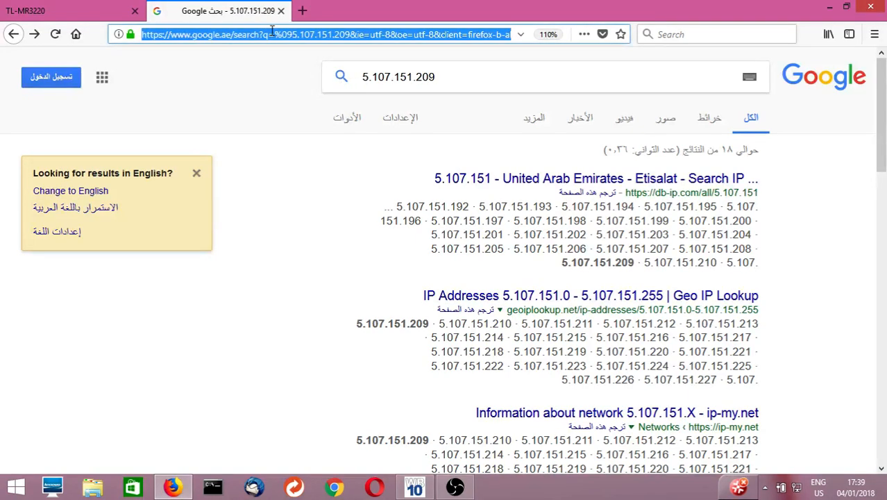
key(BackSpace)
text(ip)
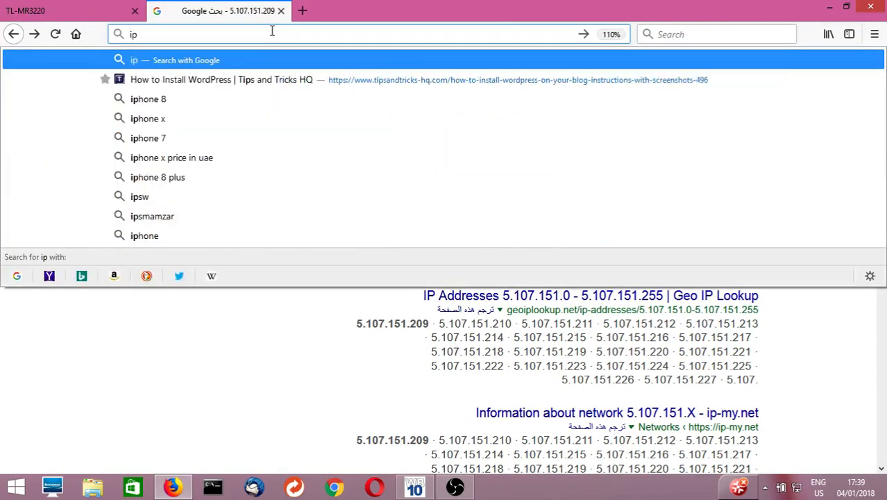
text( address)
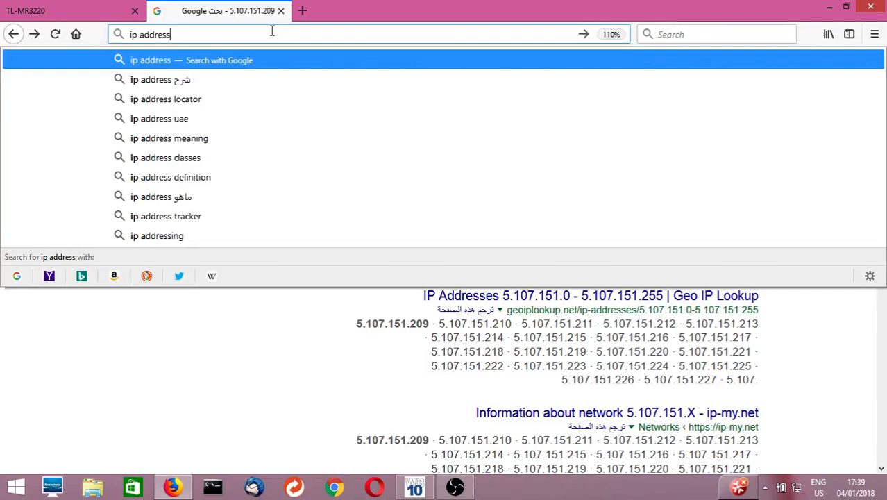
key(Return)
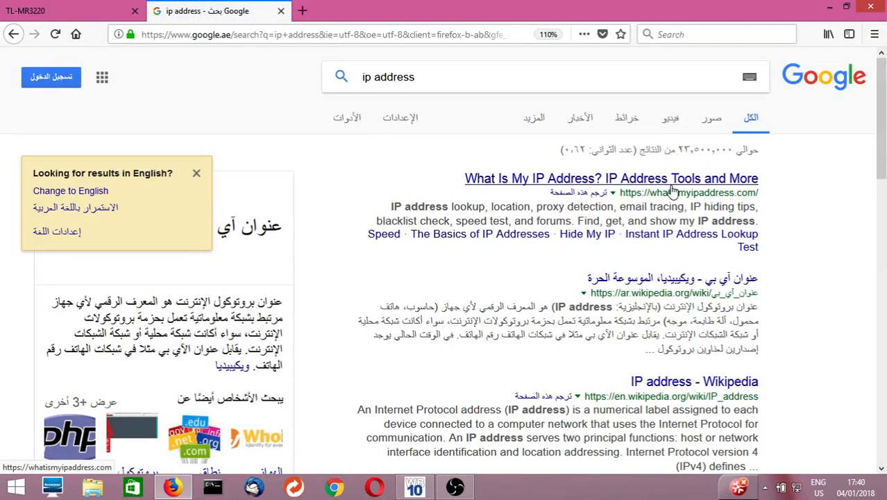
click(616, 178)
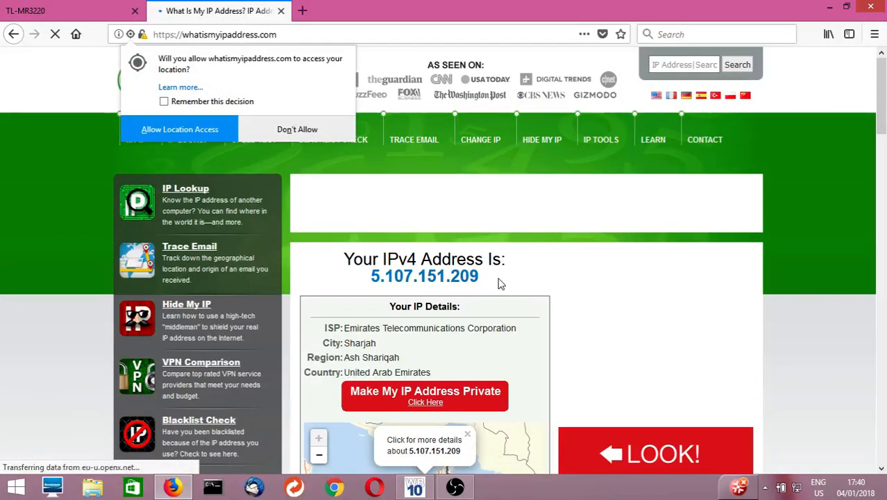
Copy the public IPv4 address shown on whatismyipaddress.com and return to the router's admin page
drag(515, 280, 367, 276)
right_click(406, 281)
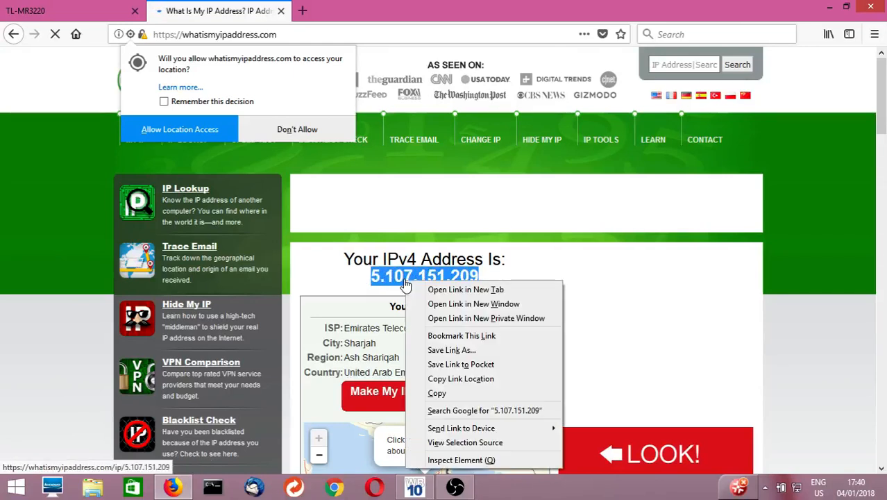
click(456, 394)
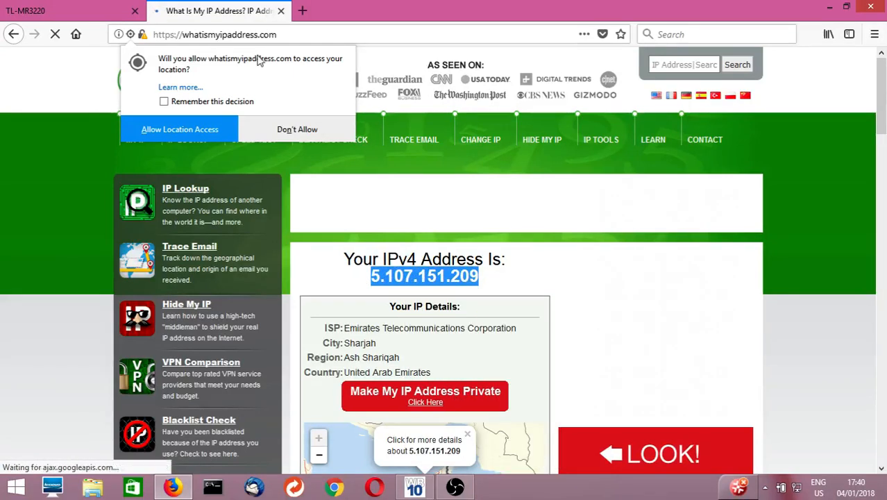
click(86, 10)
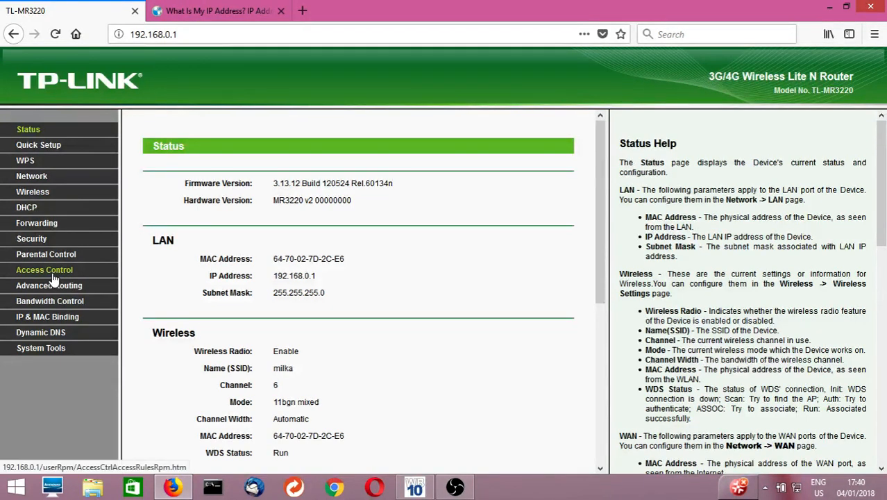
Open the router's virtual servers forwarding list and bring up a blank form for a new entry
click(38, 227)
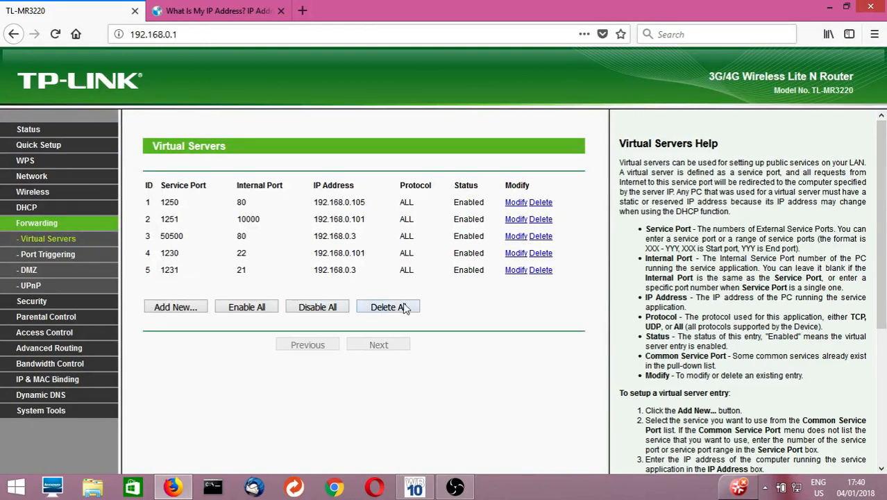
click(179, 312)
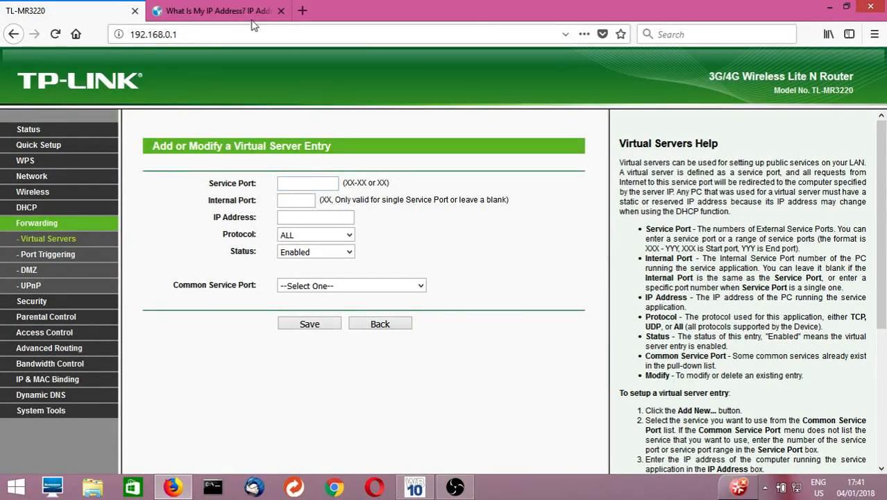
click(222, 11)
click(235, 37)
right_click(235, 36)
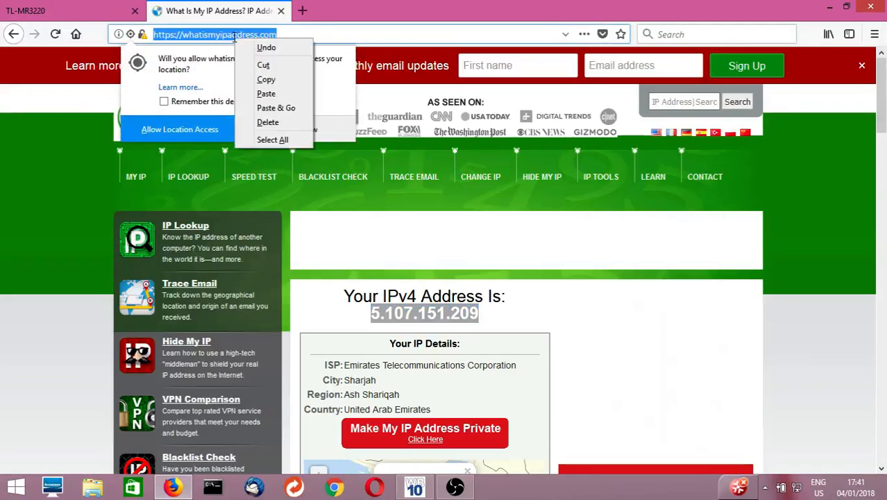
click(257, 95)
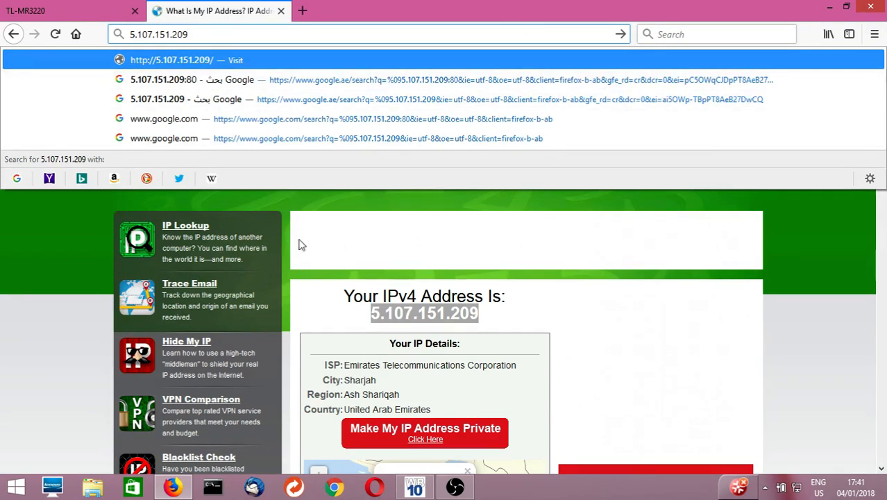
click(61, 19)
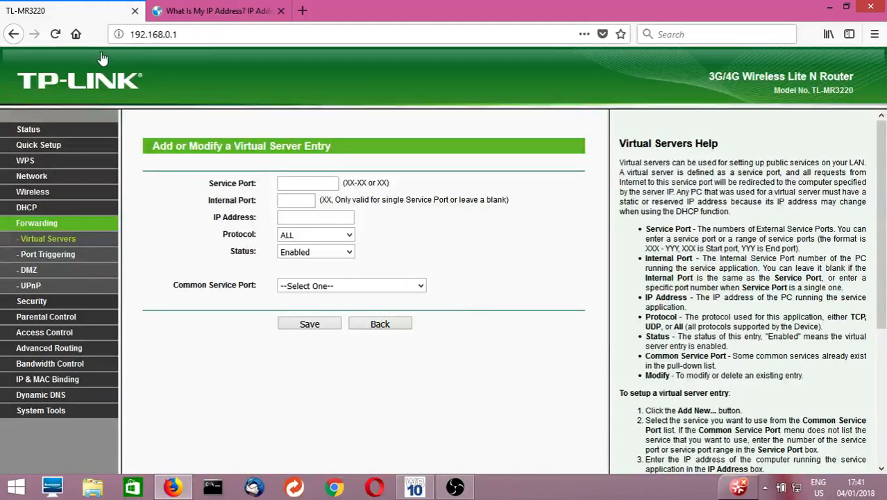
click(209, 11)
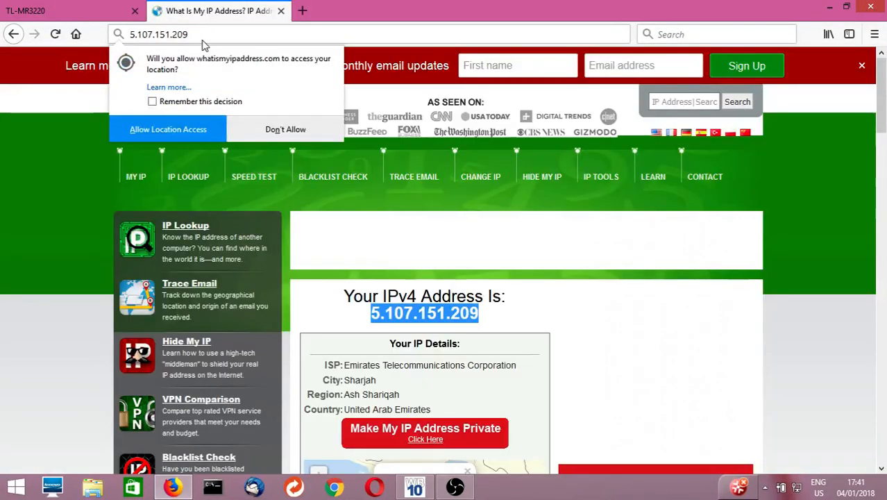
click(89, 14)
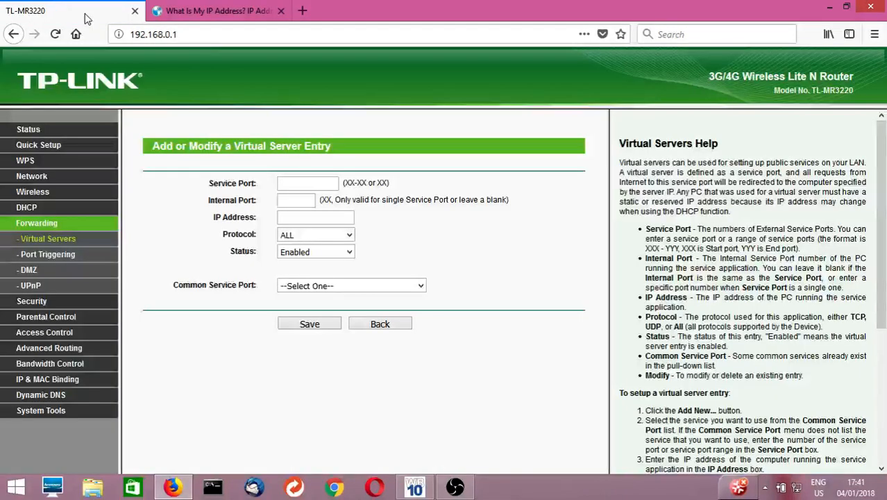
Leave the blank virtual server entry without saving and view the router's DHCP clients list
click(282, 182)
click(380, 326)
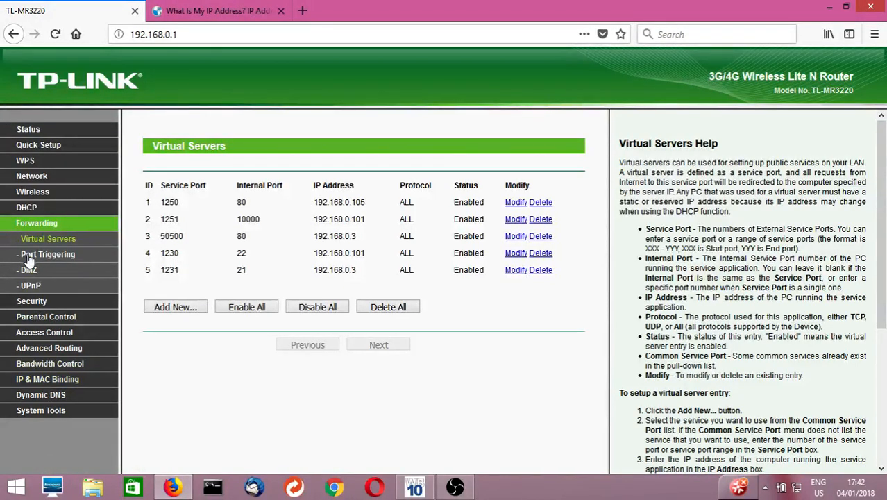
click(27, 206)
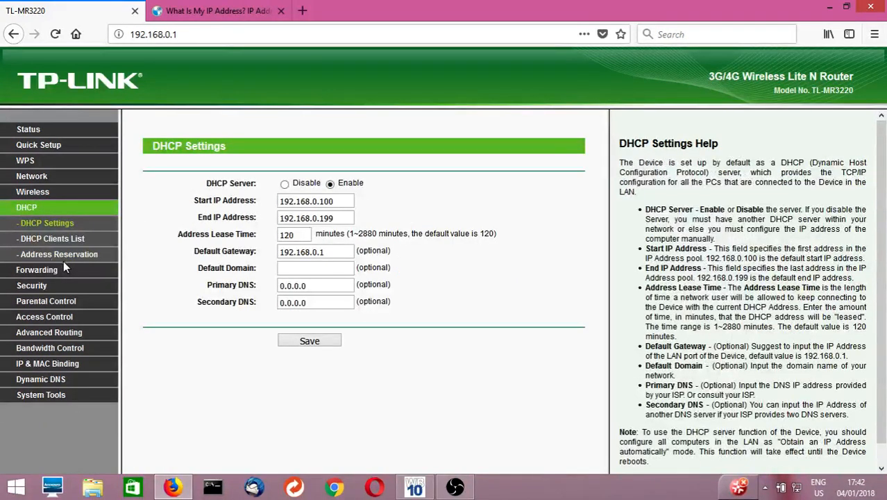
click(60, 243)
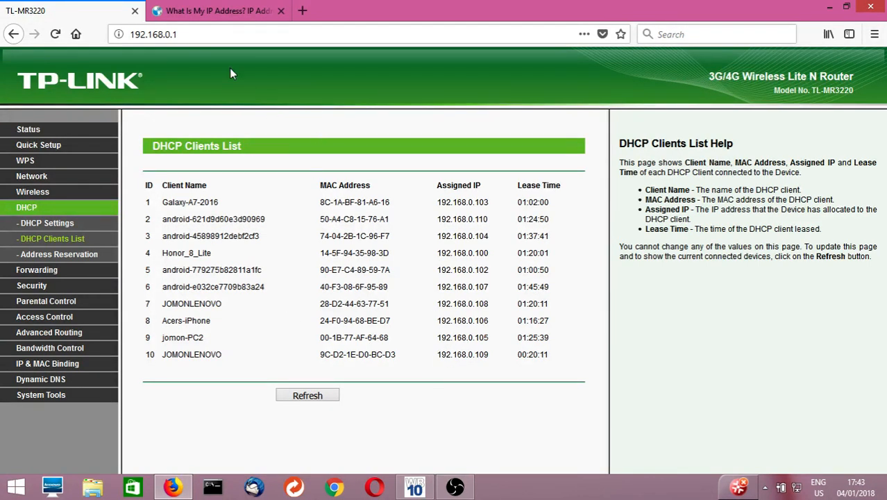
Review the service port and IP address fields of a new virtual server entry, and return to the list without saving
click(25, 273)
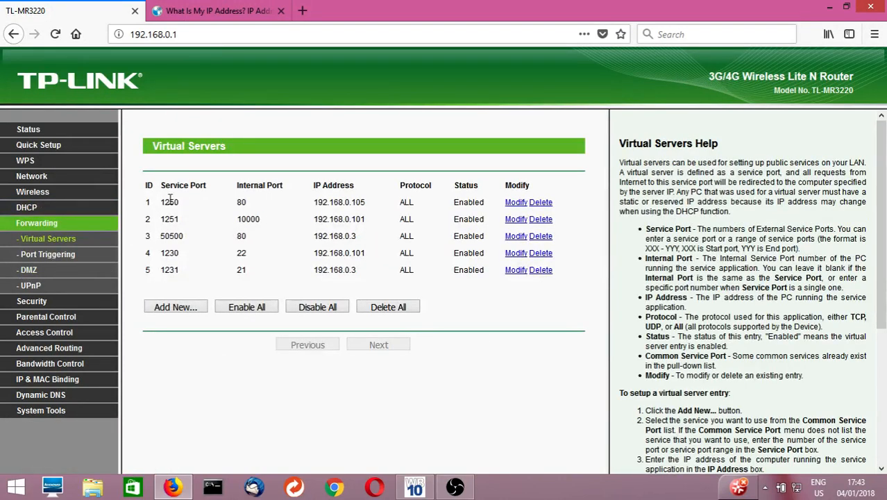
click(175, 309)
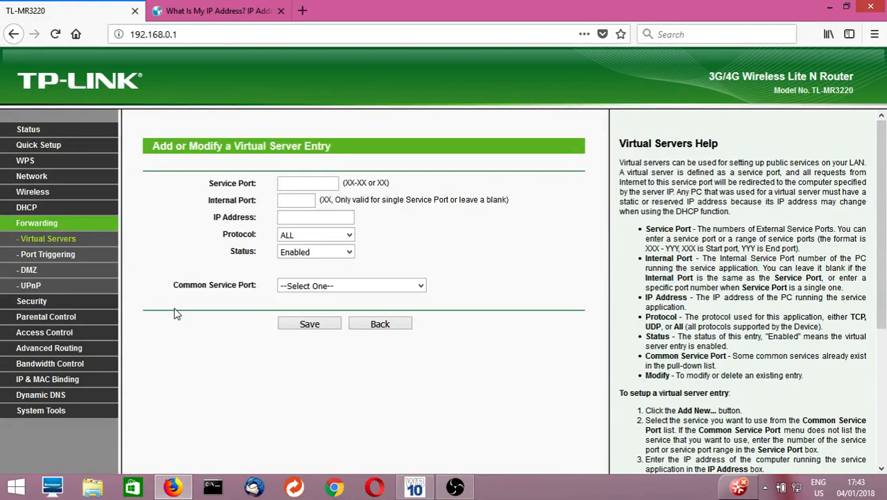
click(311, 183)
click(297, 185)
click(311, 219)
click(360, 332)
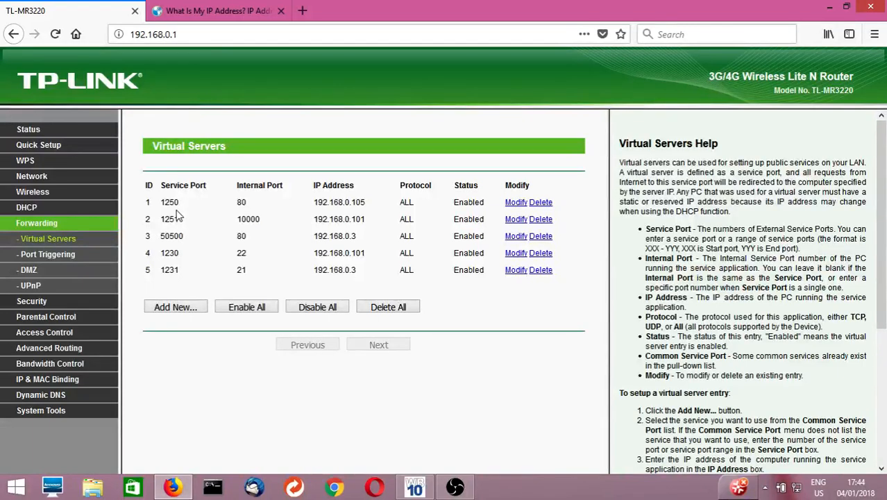
click(220, 5)
click(218, 35)
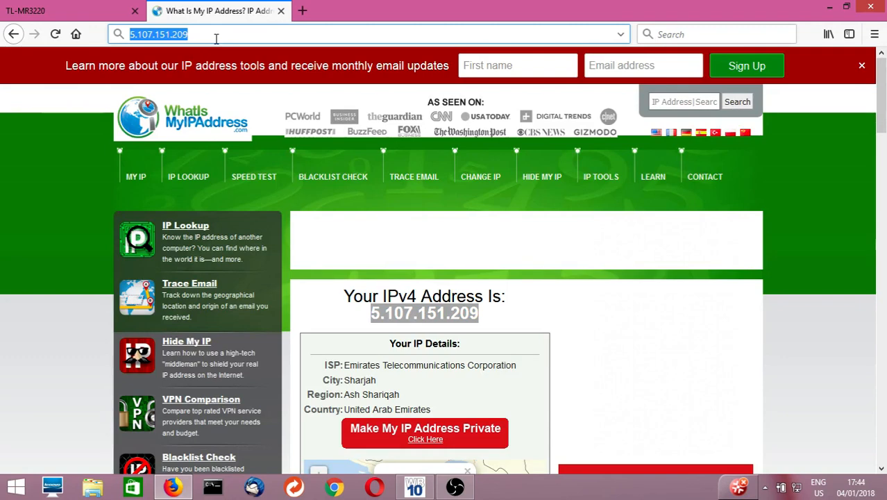
click(216, 37)
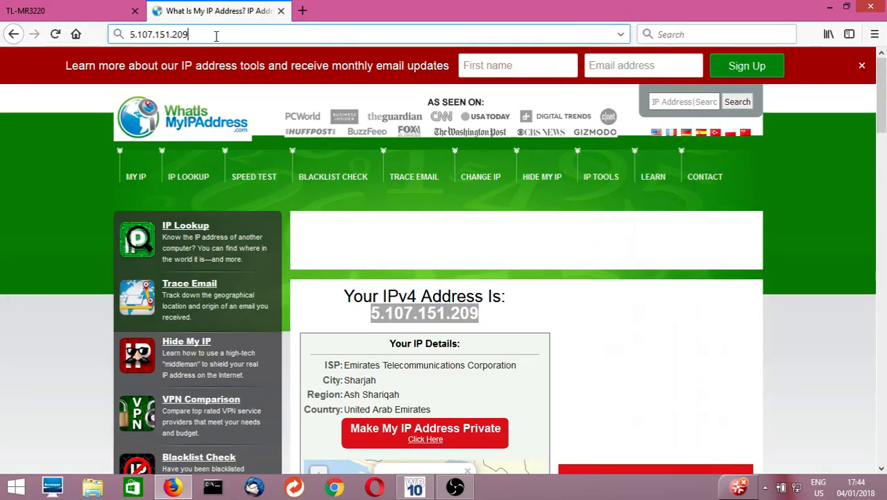
text(:12)
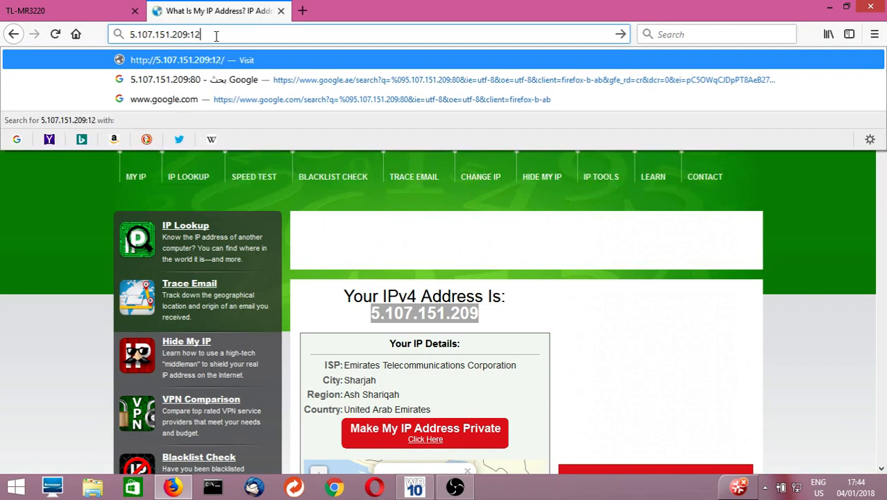
text(50)
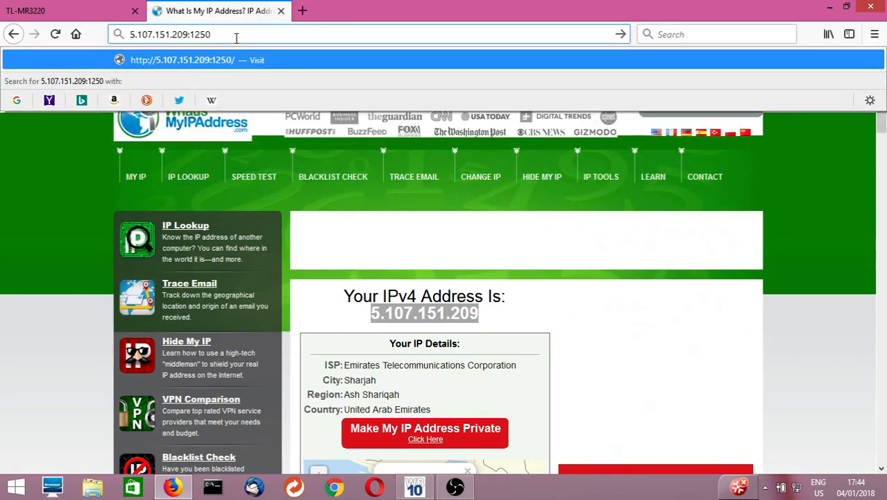
click(51, 15)
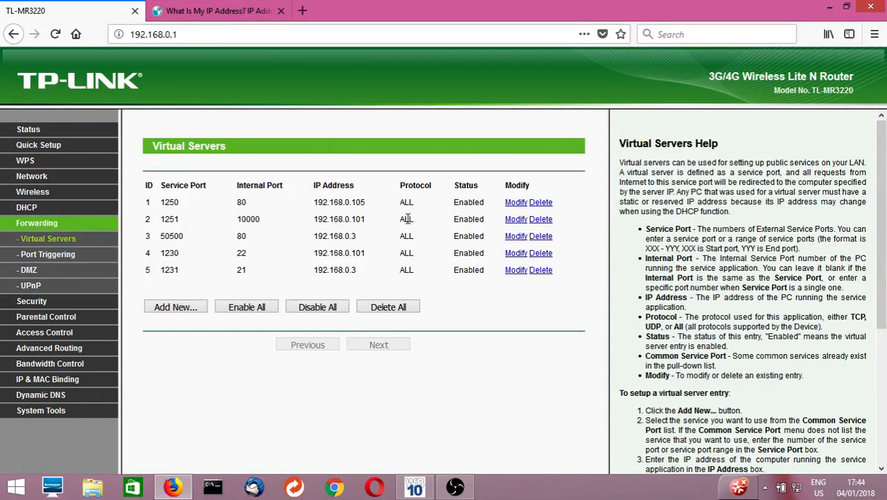
click(215, 10)
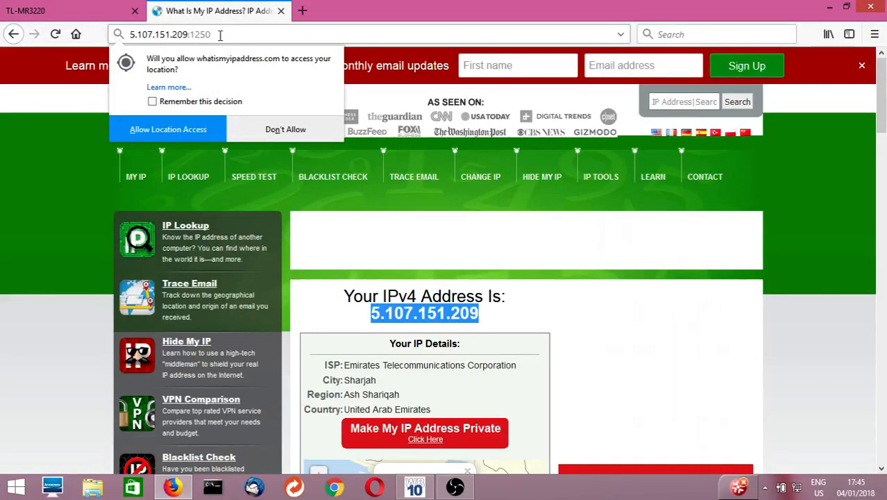
click(219, 35)
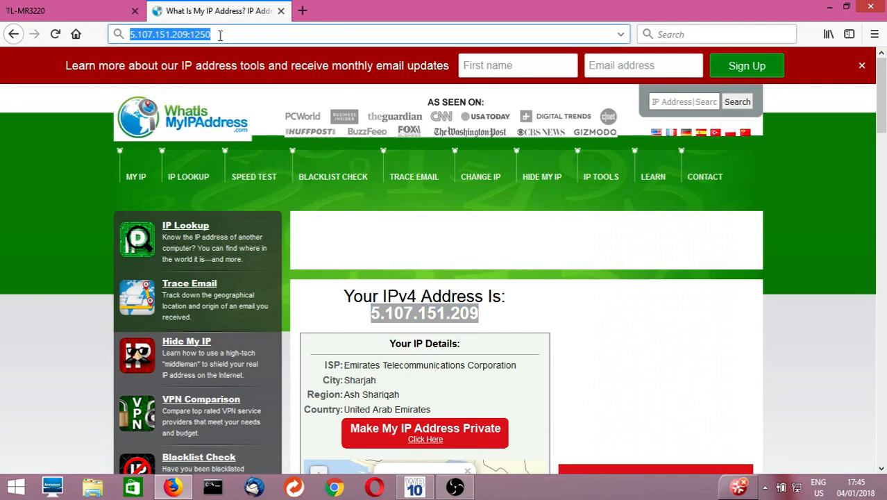
key(Return)
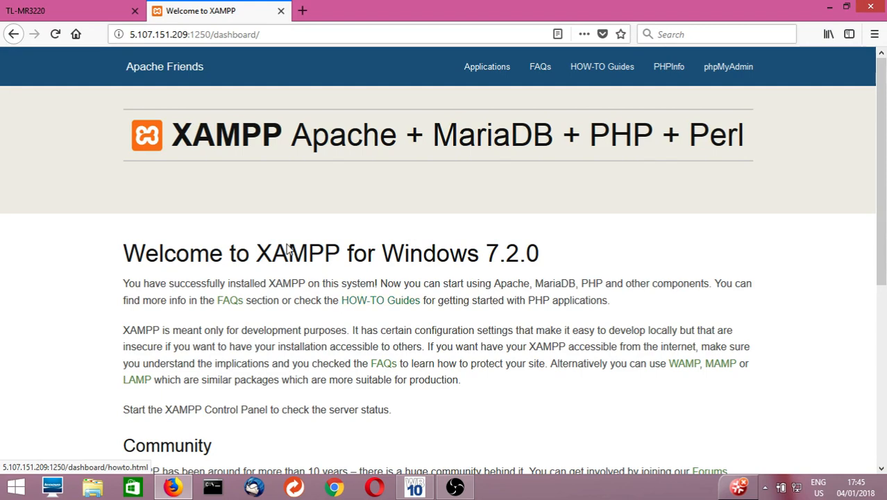
Compare the public address and port of the XAMPP page with the port 1250 rule in the router's virtual servers list
click(41, 12)
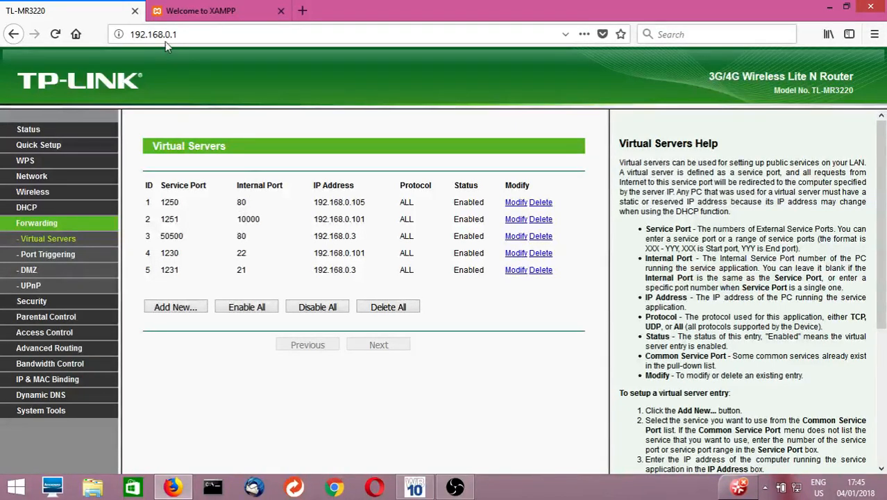
click(200, 14)
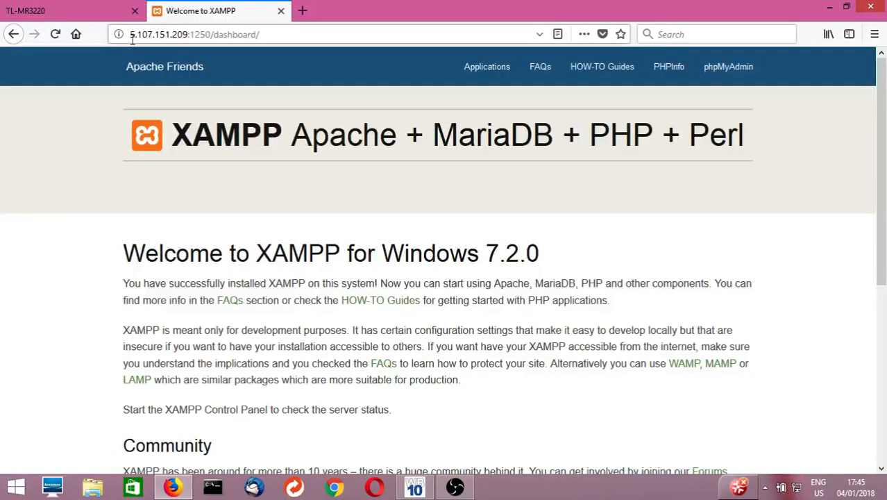
drag(132, 34, 185, 36)
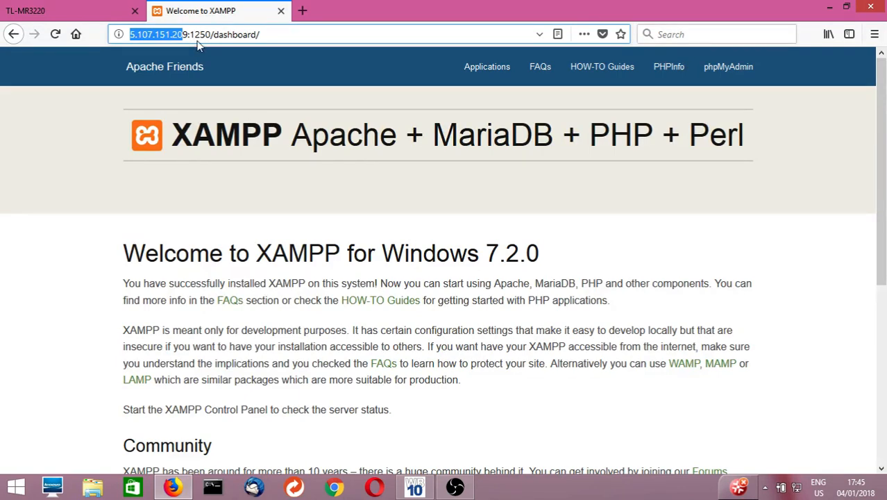
click(97, 13)
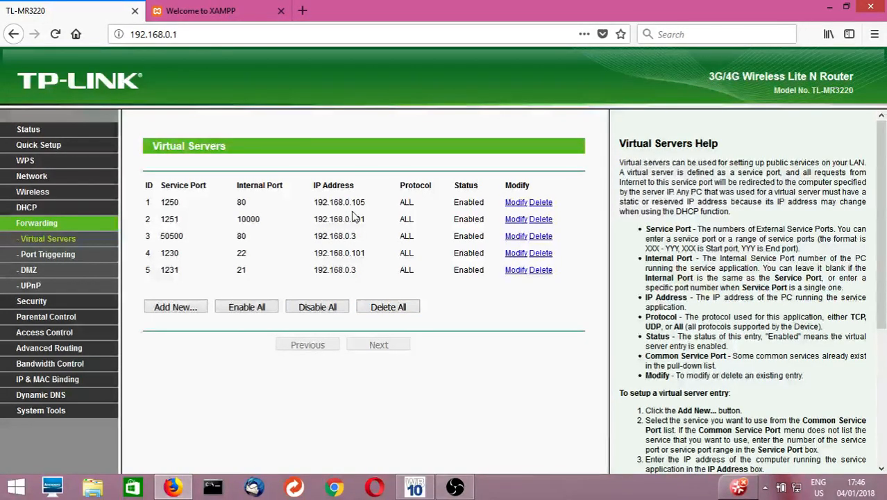
click(193, 12)
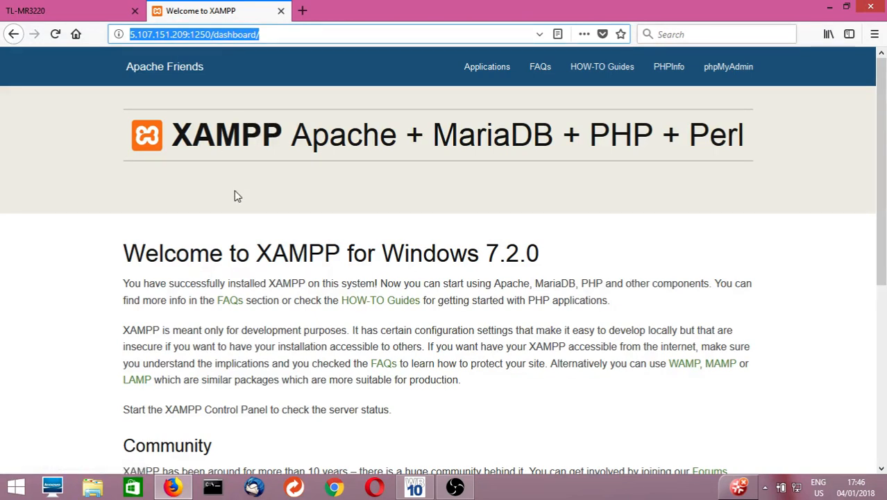
Replace the XAMPP page's address with the local server IP 192.168.0.105 and load it
click(267, 35)
drag(272, 35, 95, 34)
text(1)
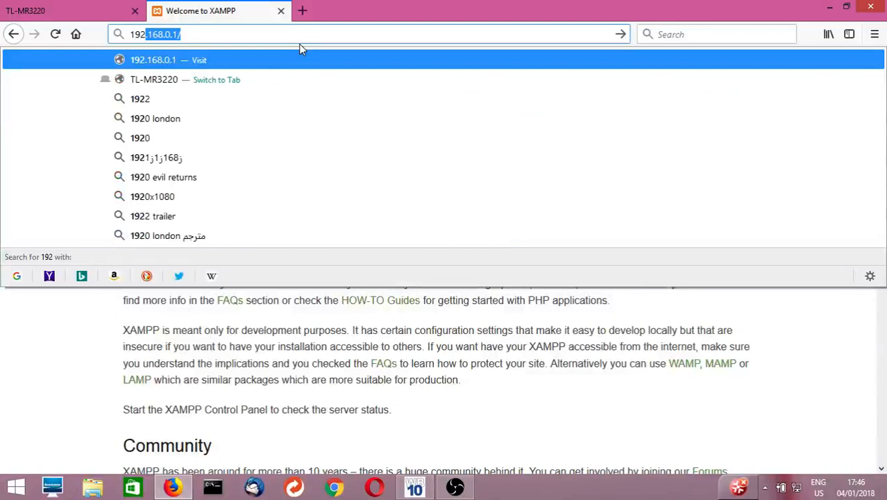
text(.16)
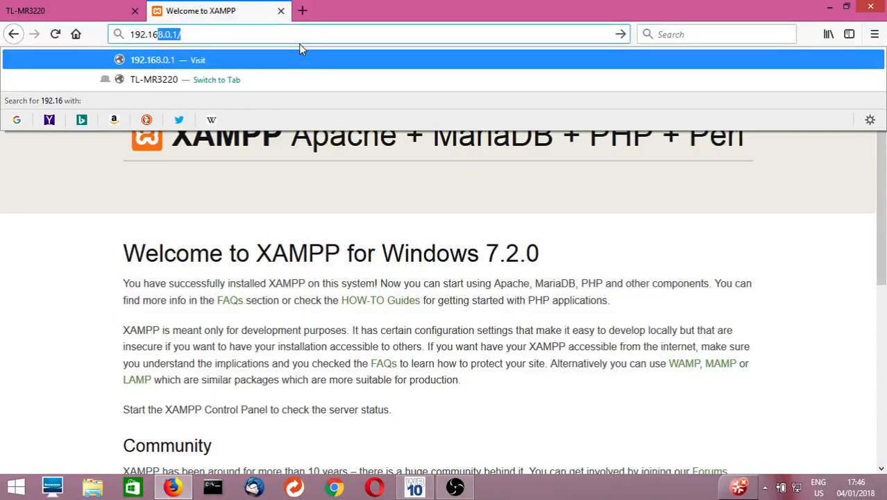
text(8.0.105)
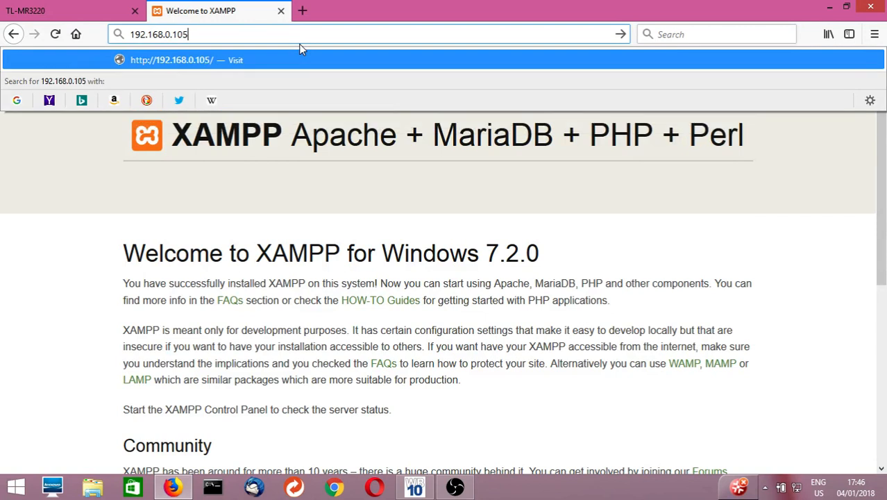
key(Return)
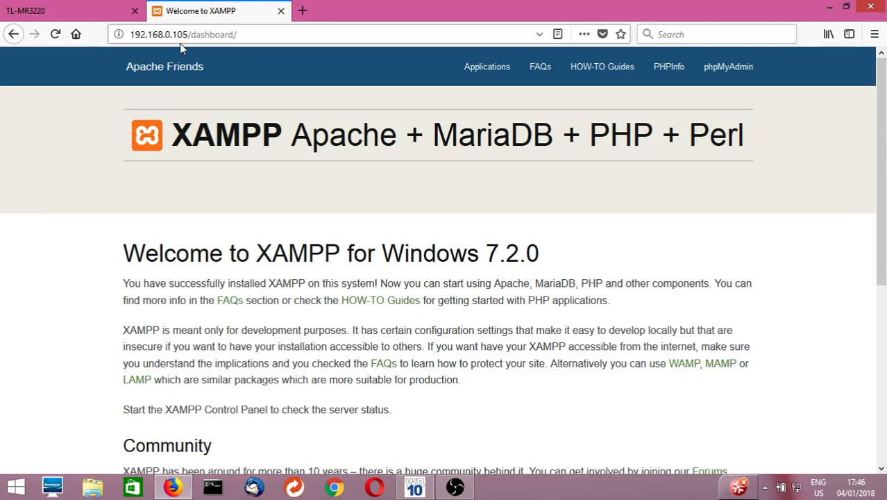
click(41, 10)
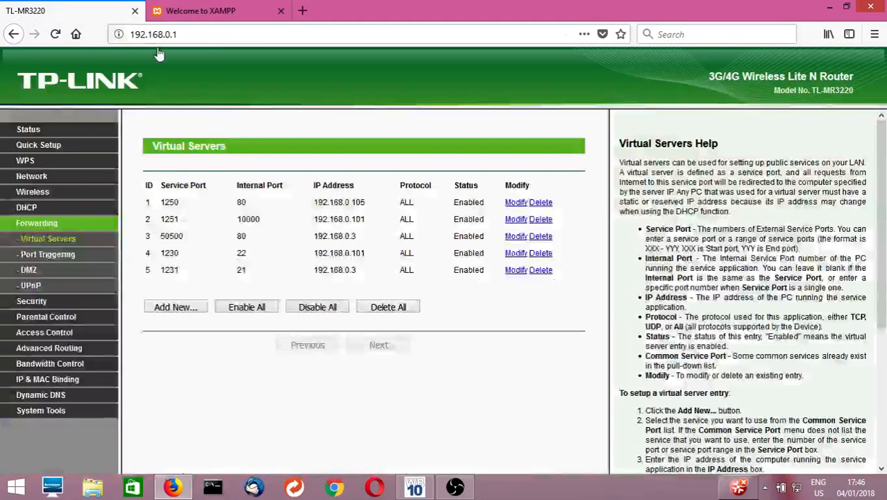
click(212, 20)
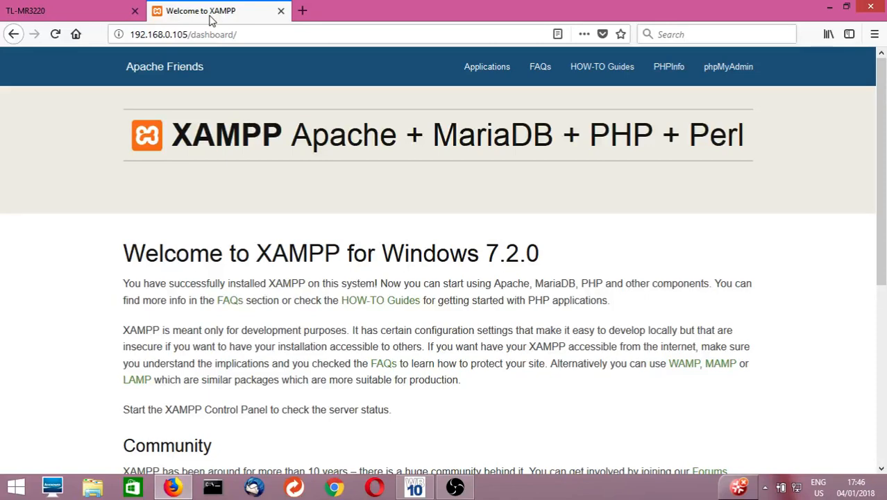
drag(237, 34, 131, 35)
right_click(171, 34)
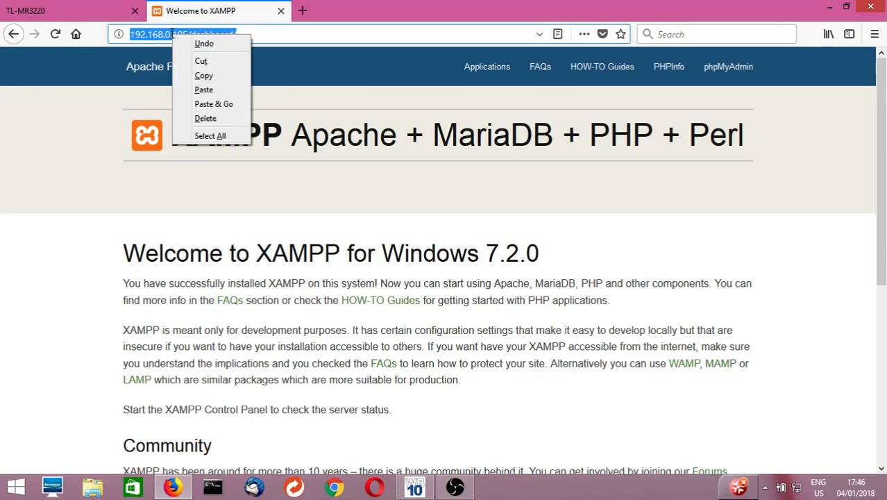
click(213, 95)
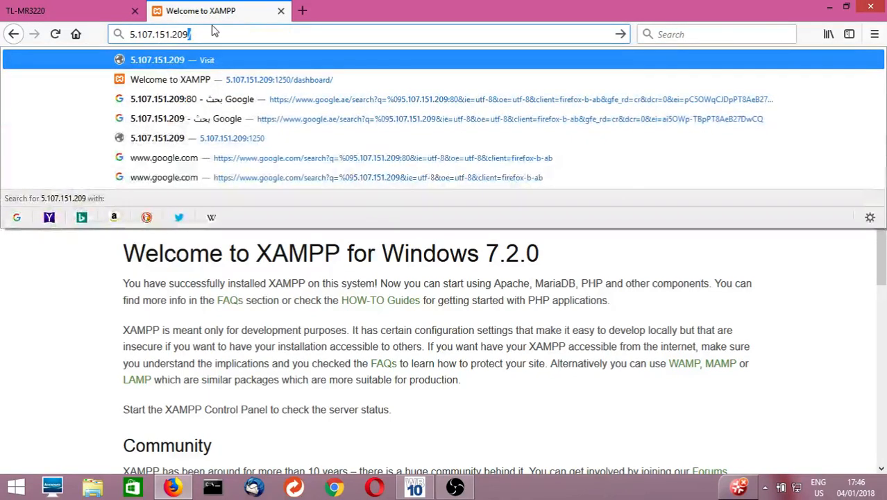
click(213, 34)
key(BackSpace)
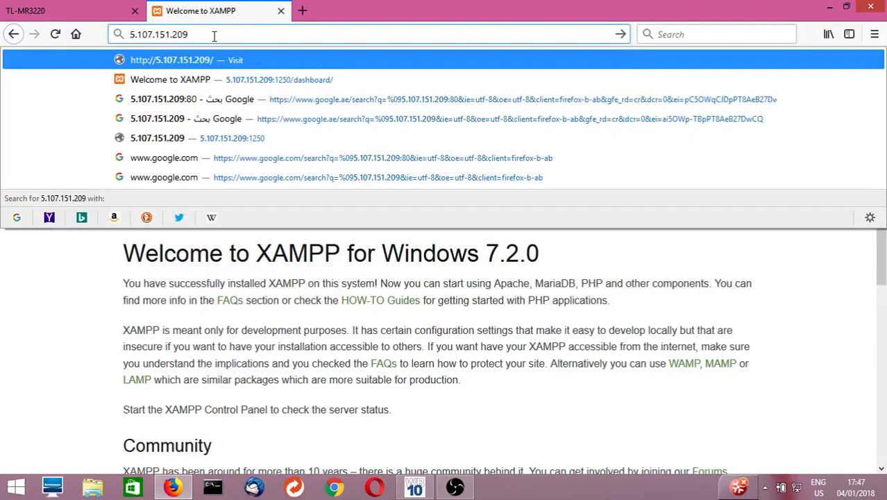
text(:)
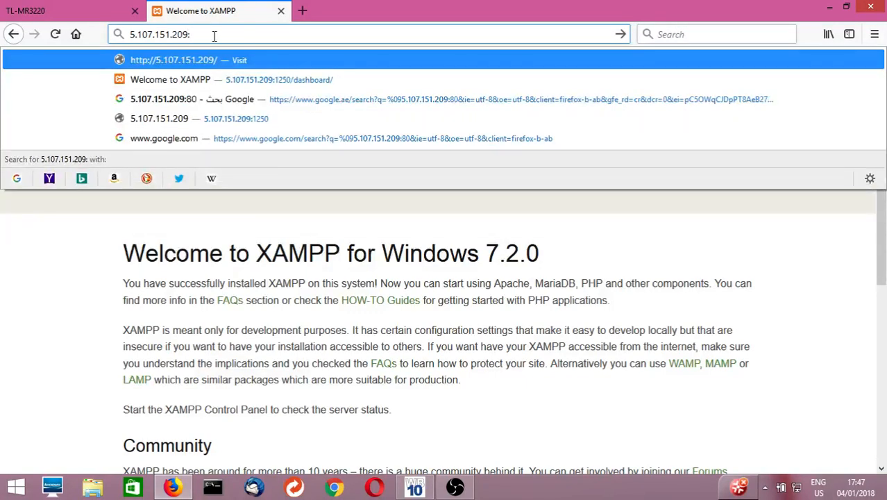
text(12)
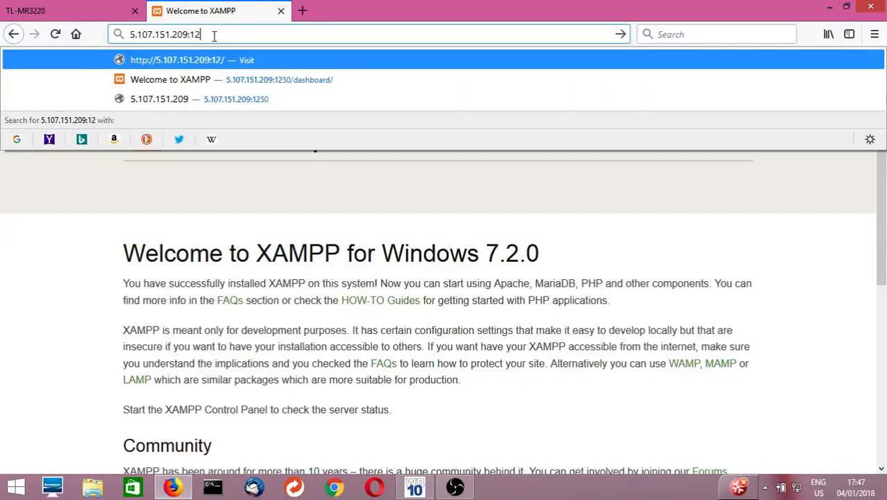
text(50)
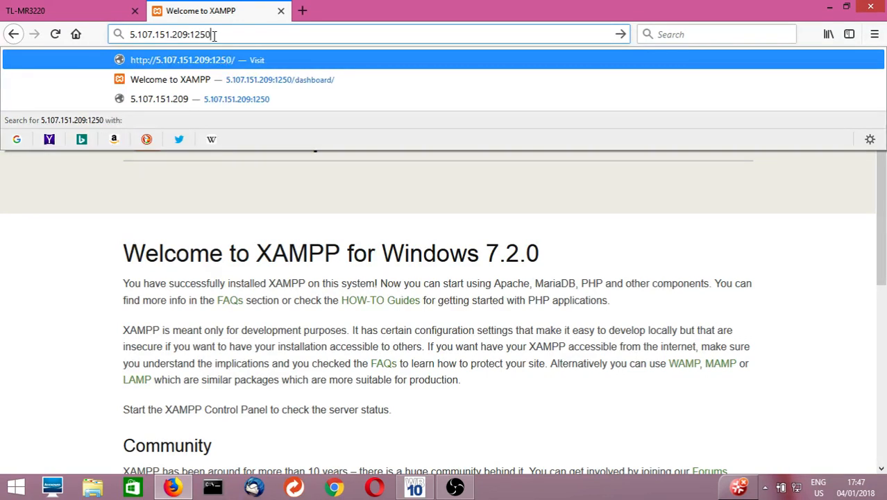
key(Return)
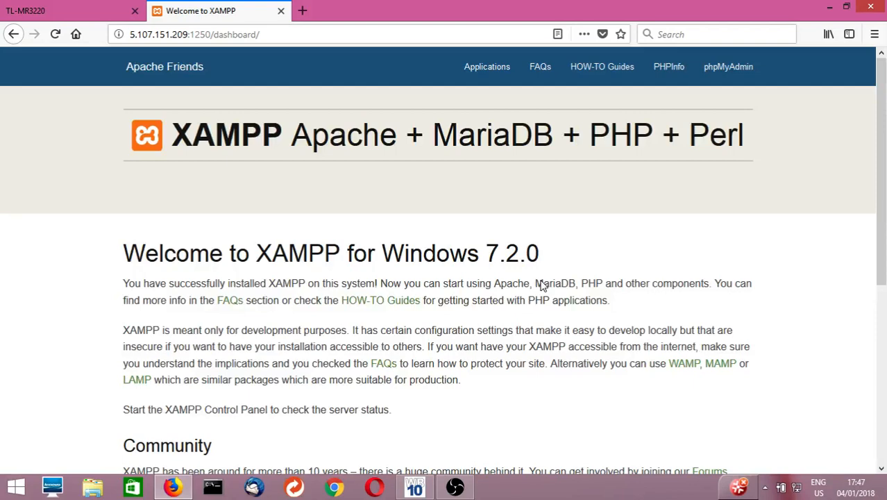
Return to the router page and switch the computer's Wi-Fi connection to the Honor 8 Lite2 network
click(77, 6)
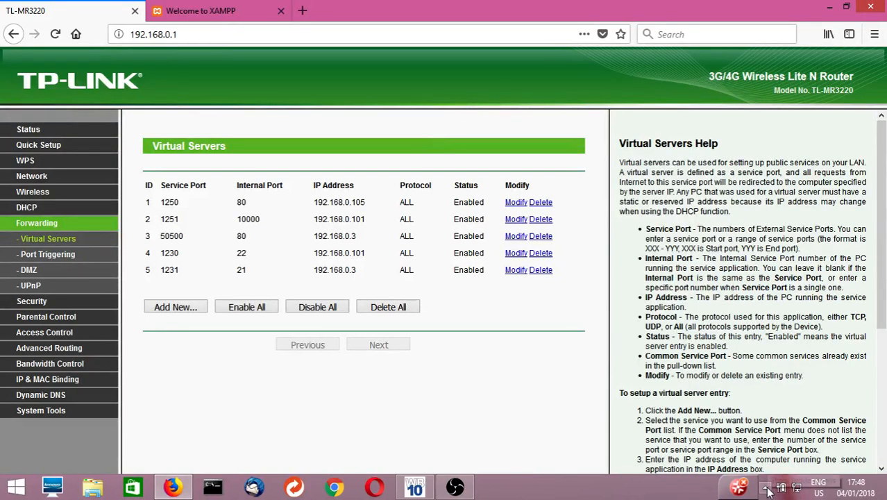
click(767, 490)
click(581, 430)
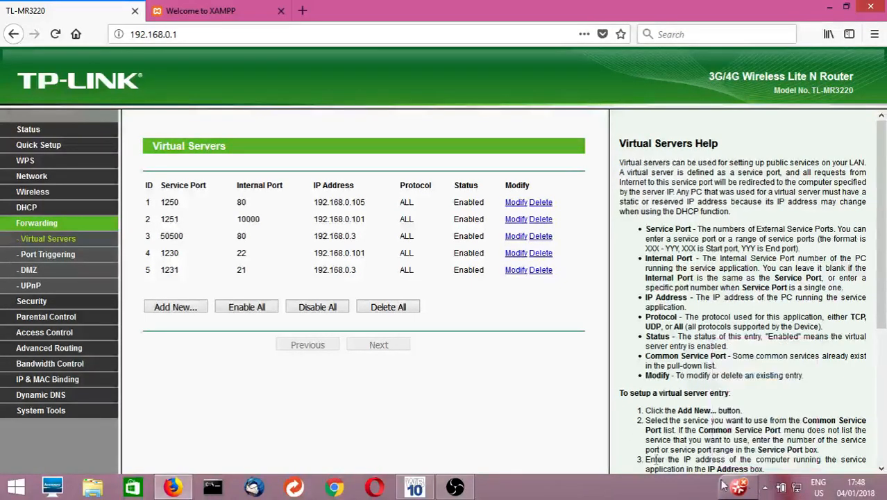
click(766, 489)
click(797, 488)
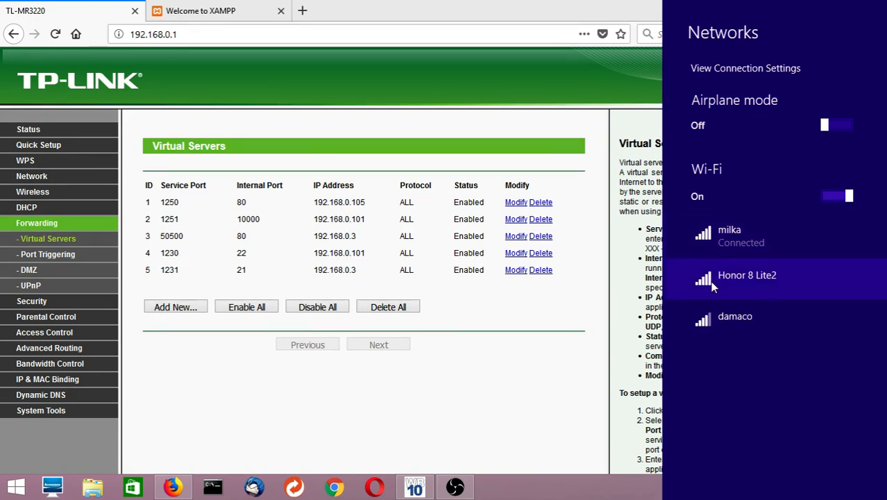
double_click(750, 281)
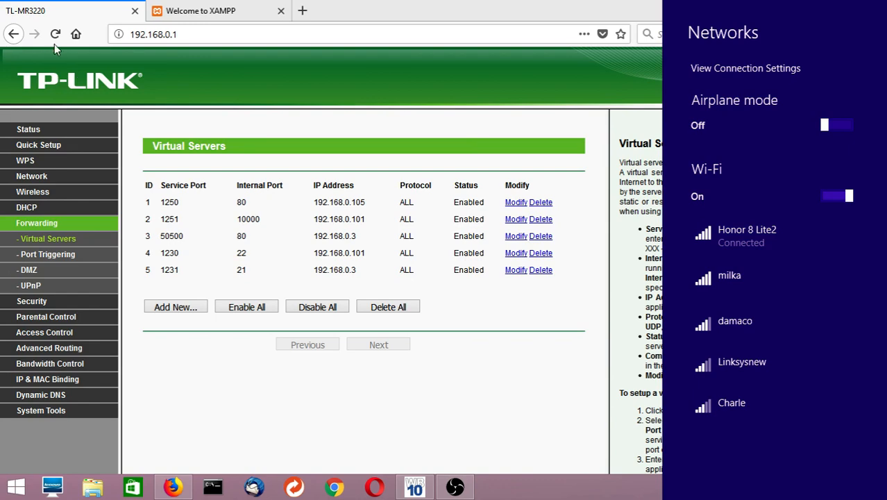
click(501, 406)
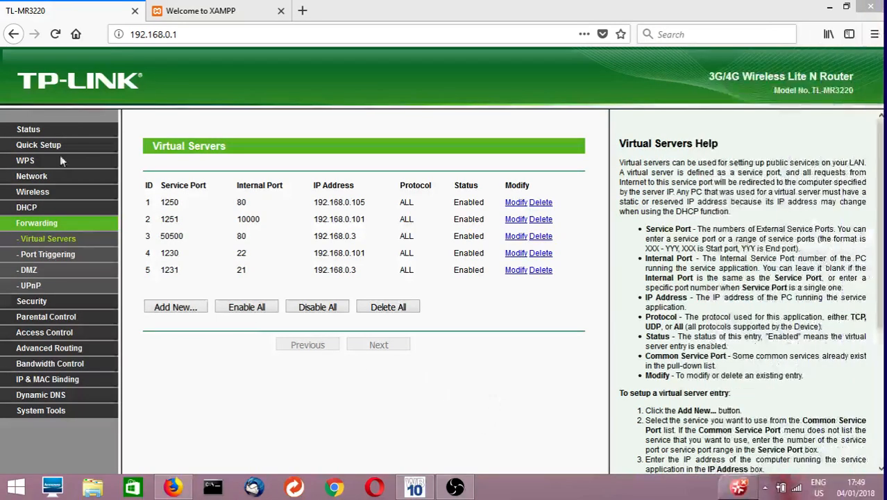
Reload the router page and try to load the local server address 192.168.0.105 in the XAMPP tab
click(56, 34)
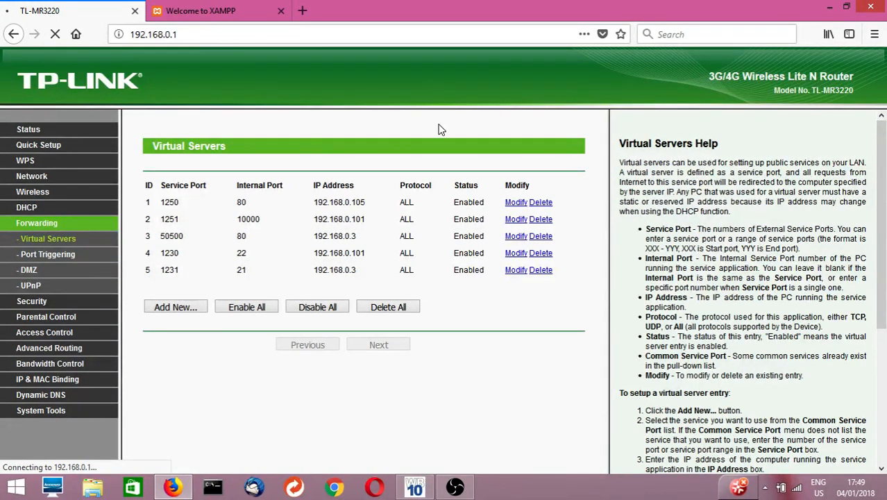
click(208, 10)
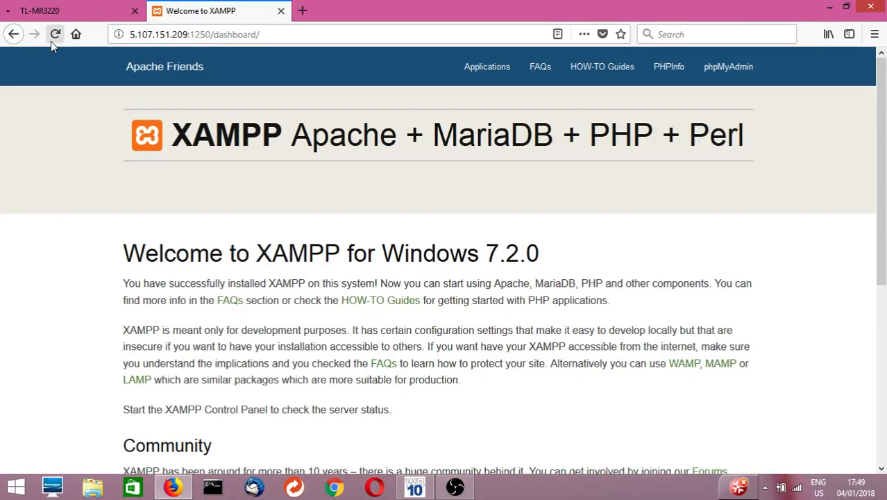
drag(281, 35, 130, 34)
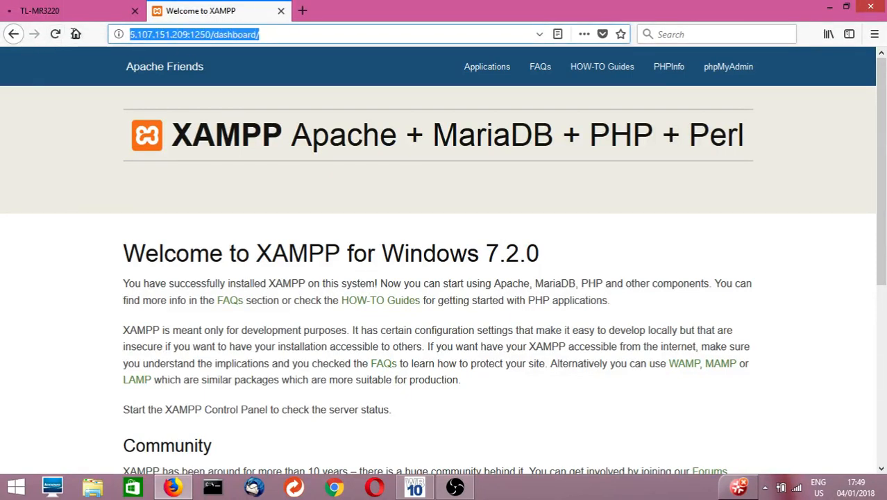
text(19)
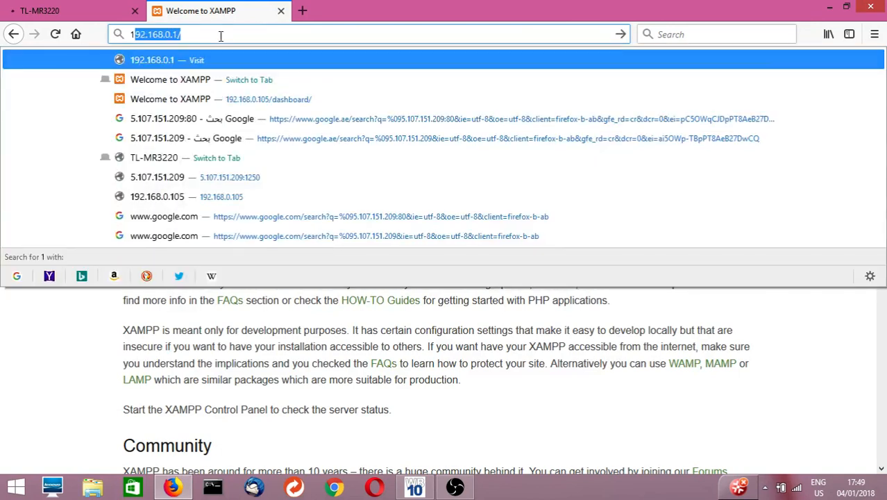
text(2.168.0.1)
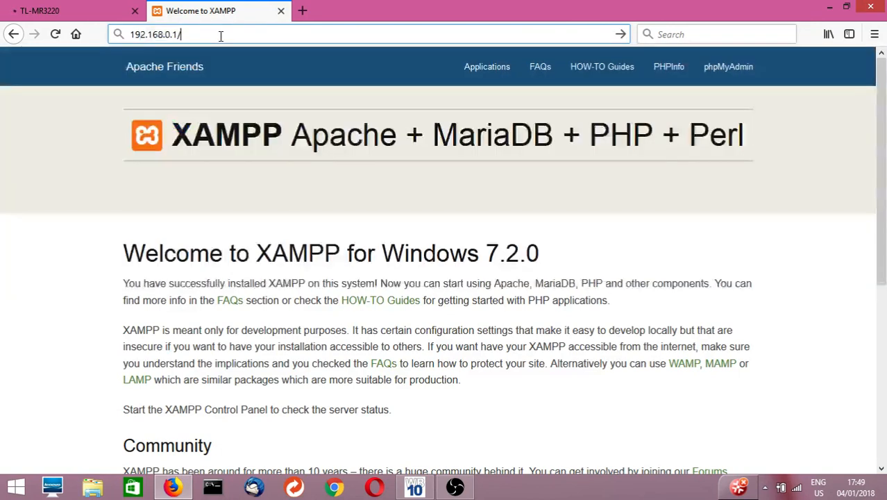
text(05)
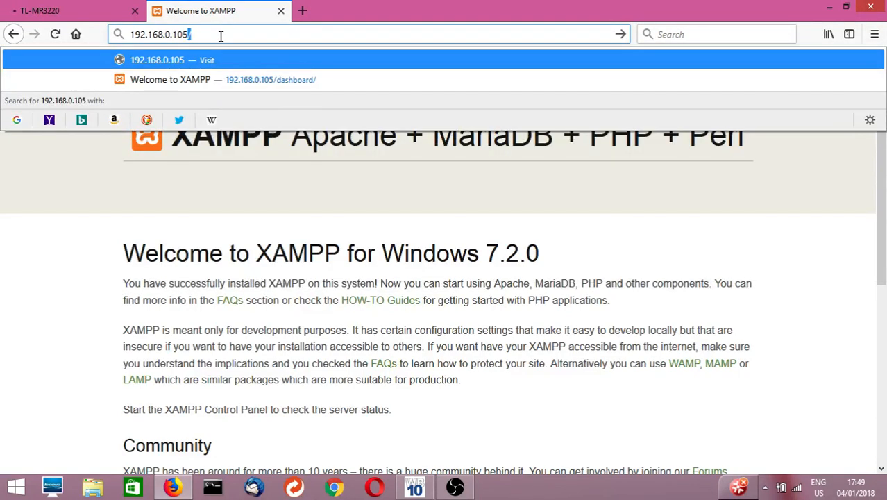
key(Return)
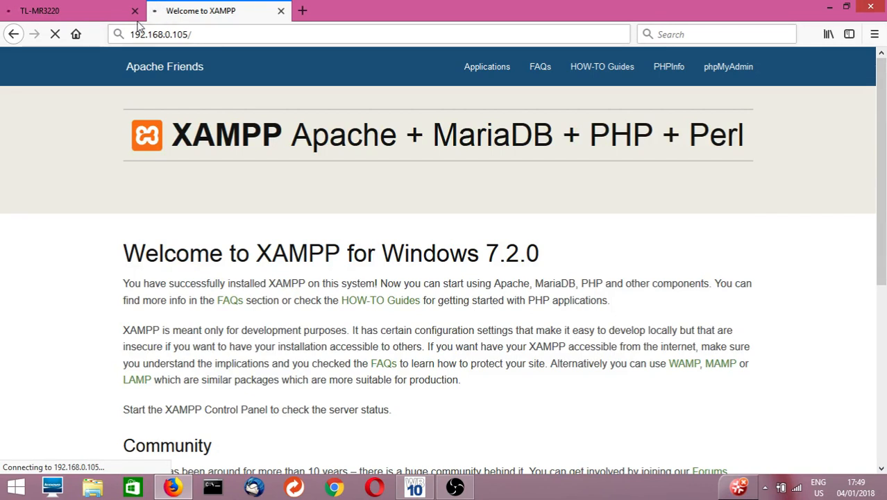
Search the web for "ipaddress", open whatismyipaddress.com and highlight the connection's public IPv4 address
click(244, 34)
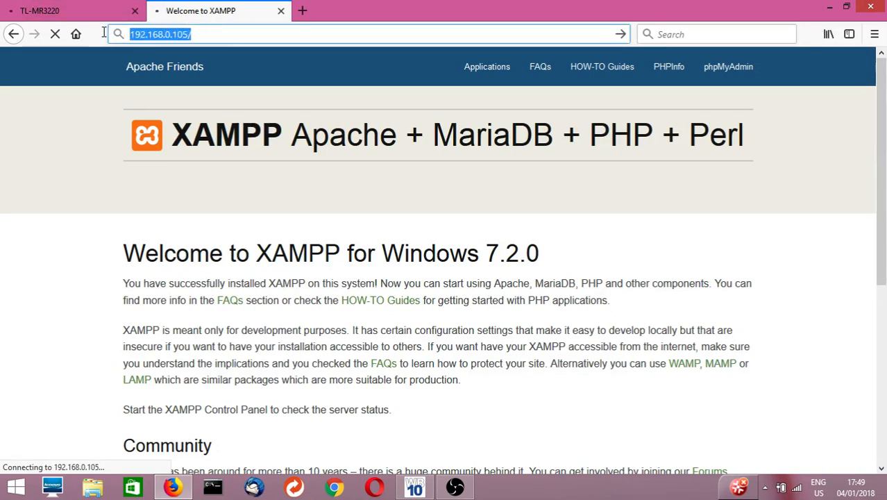
text(ipa)
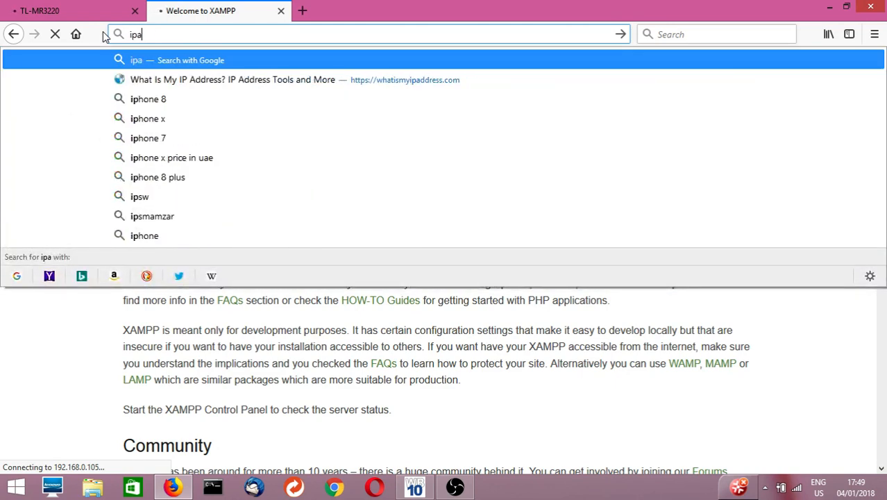
text(ddress)
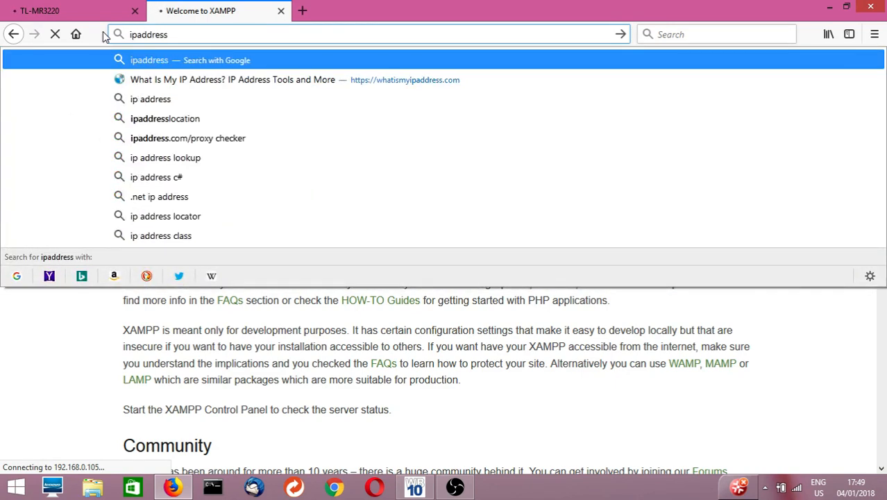
key(Return)
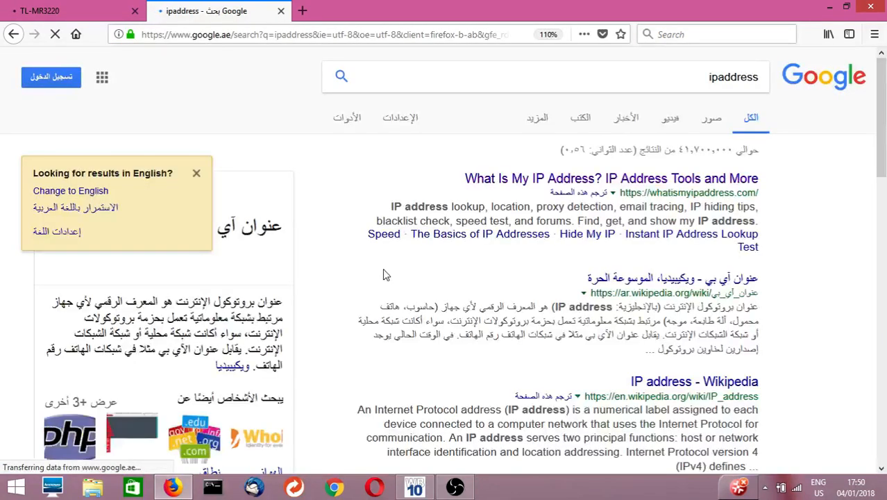
click(665, 182)
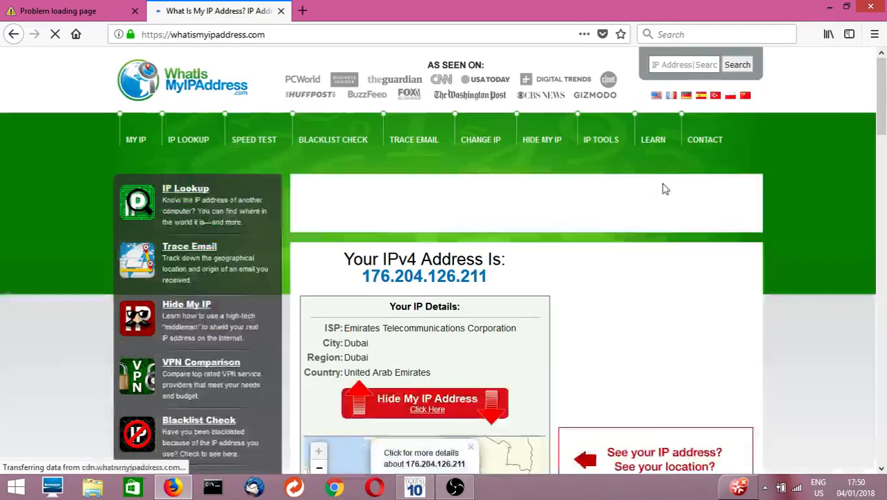
drag(504, 274, 363, 277)
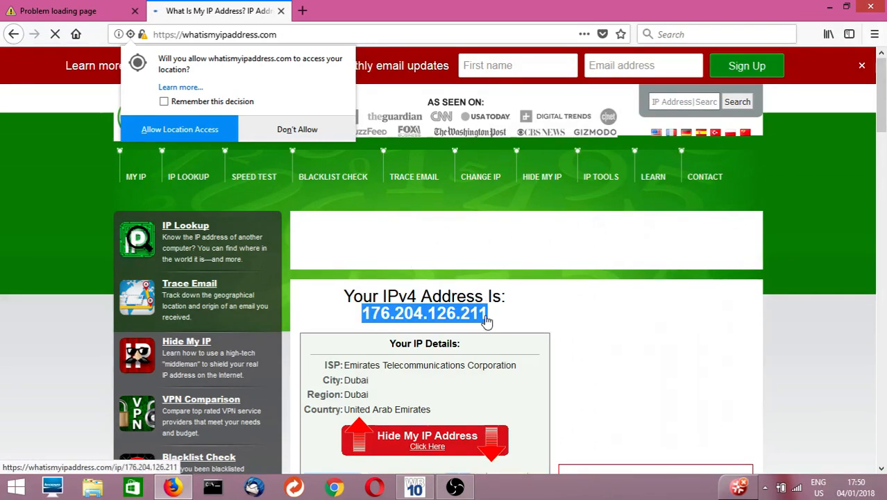
click(281, 35)
key(Return)
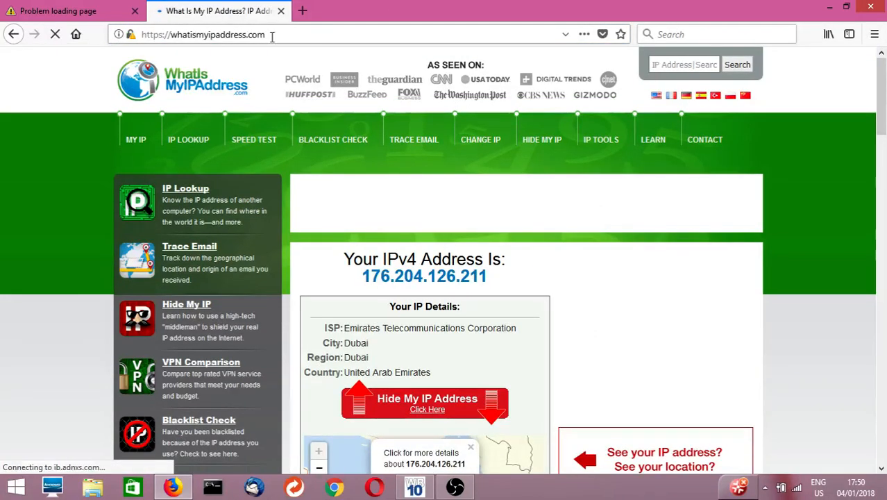
click(272, 35)
right_click(172, 36)
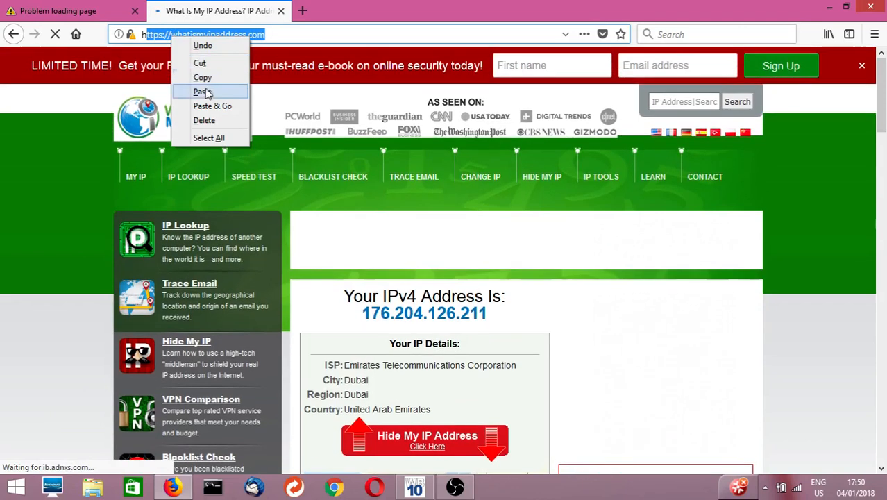
click(202, 92)
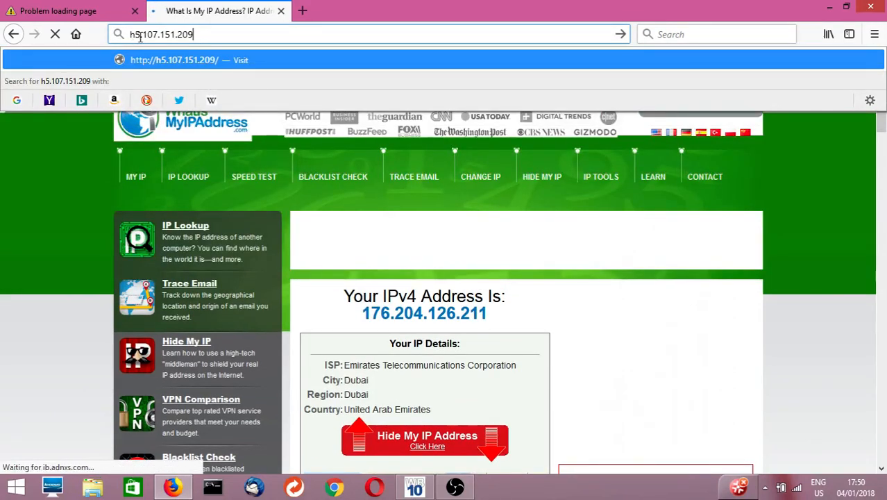
click(136, 37)
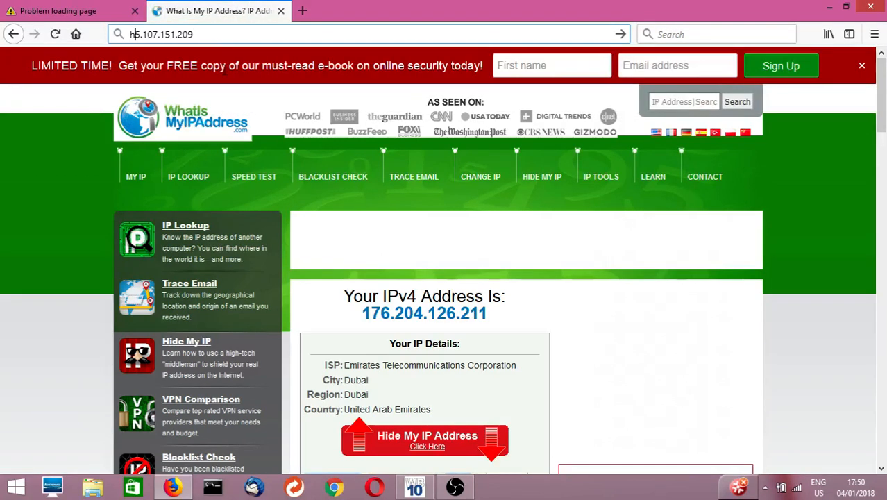
key(BackSpace)
key(Escape)
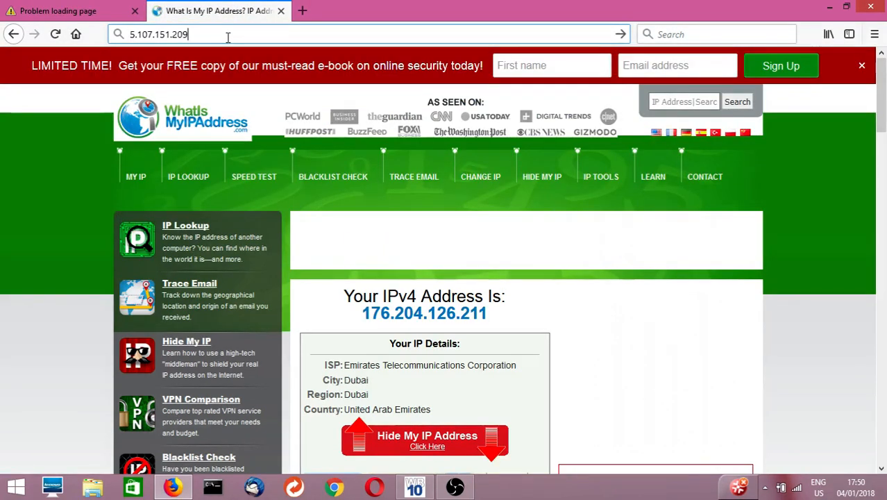
text(:12)
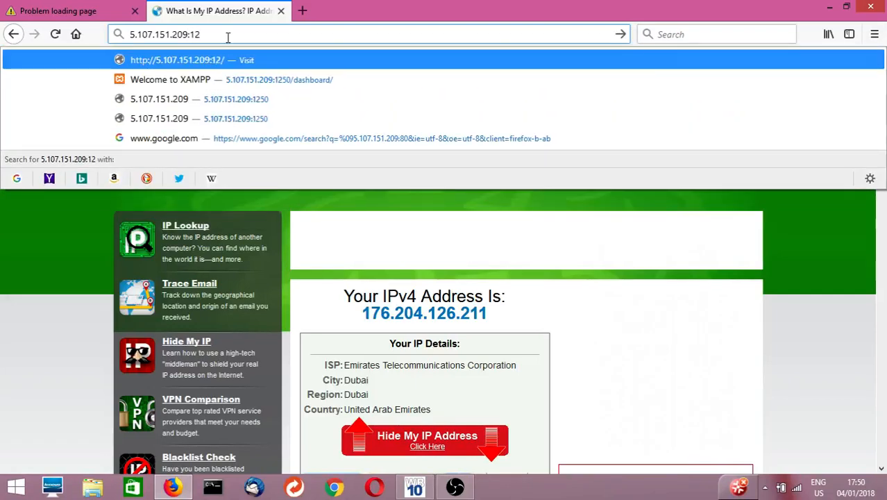
text(50)
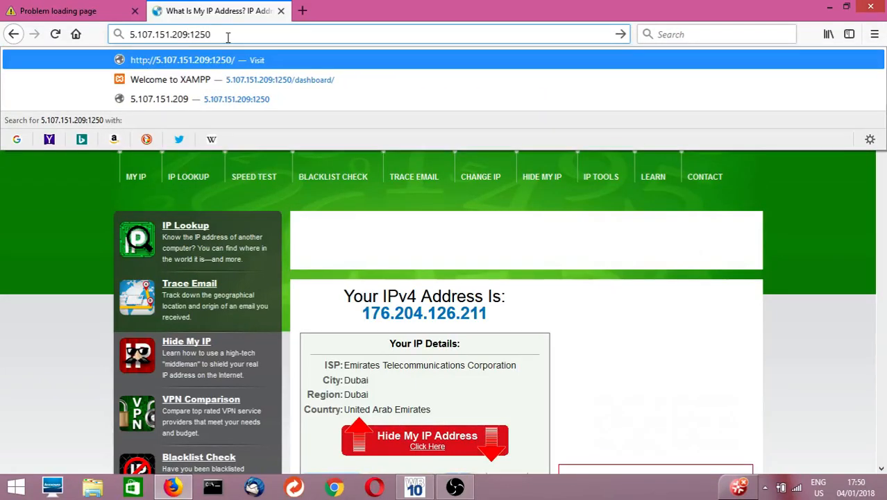
key(Return)
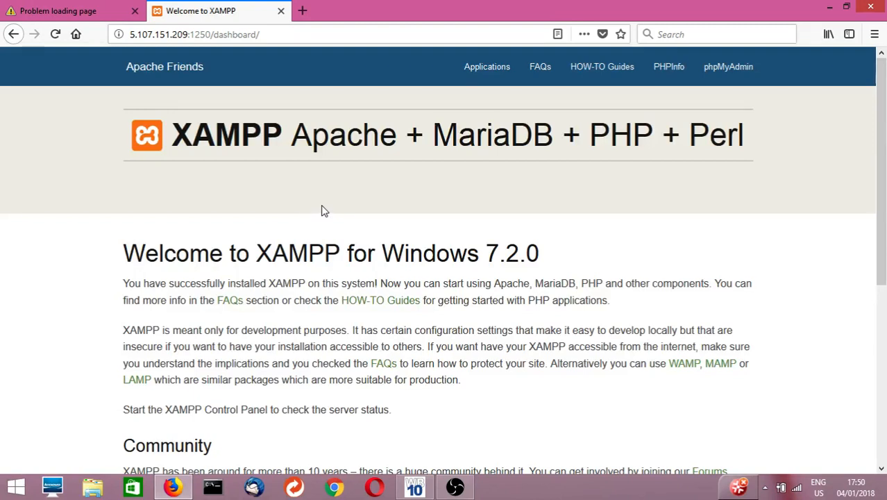
Load the jomon folder under 5.107.151.209:1250/dashboard/ and open the image 1.jpg.jpg from its directory index
click(282, 33)
click(282, 33)
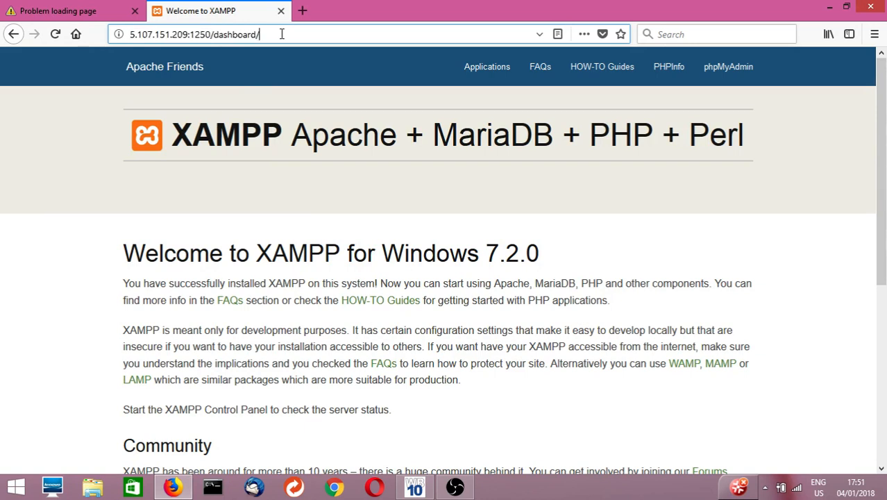
text(jom)
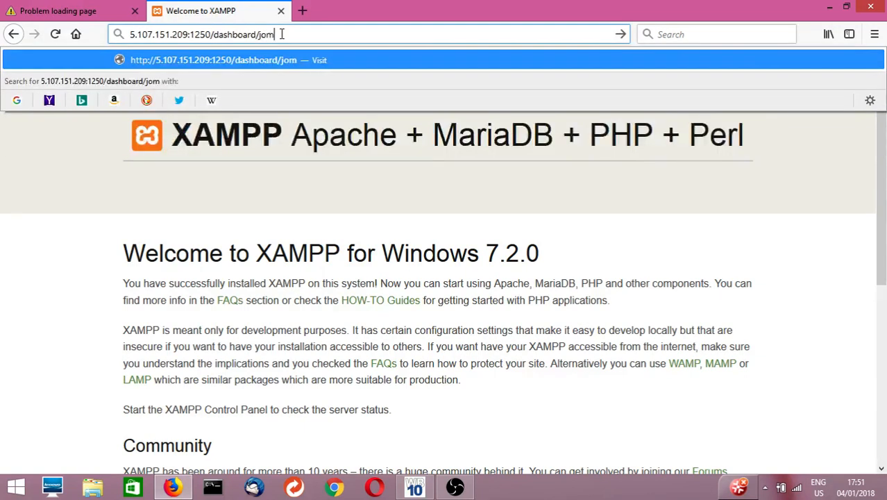
text(on)
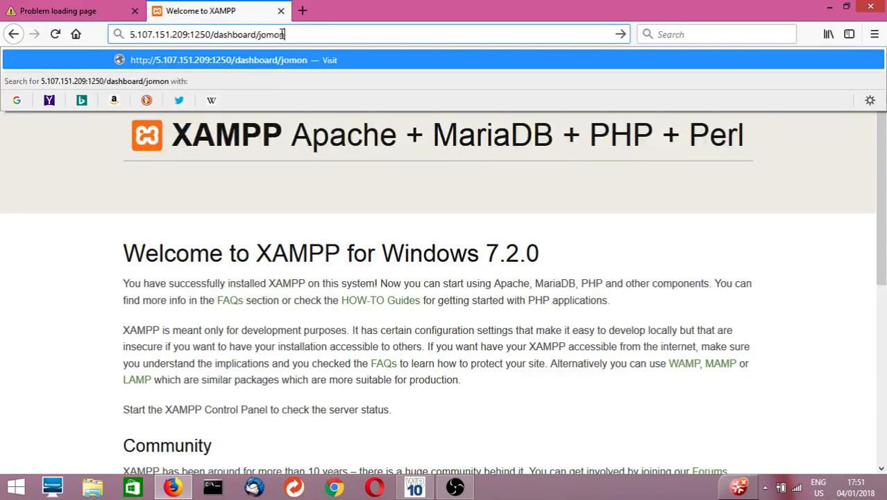
key(Return)
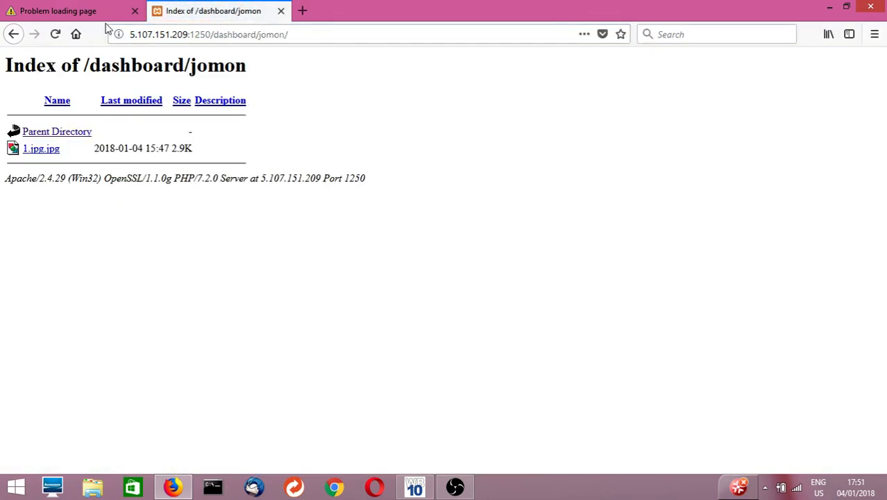
click(38, 153)
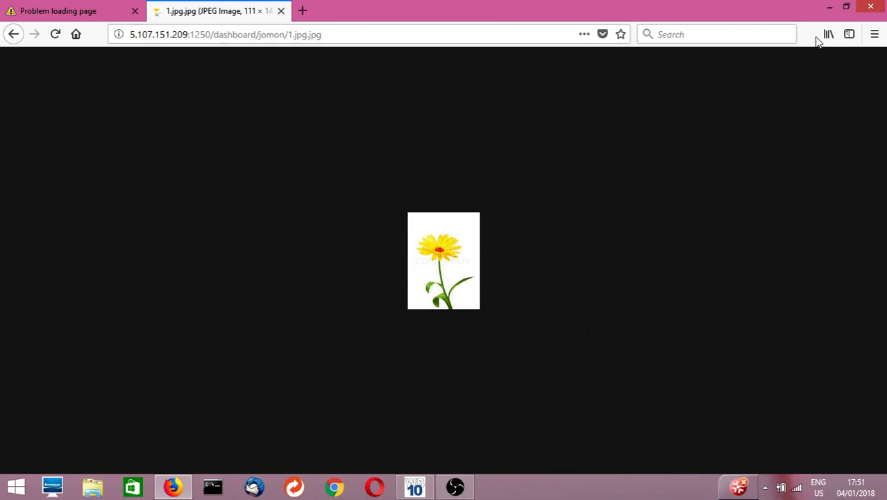
Compare the router page at 192.168.0.1 with the image served through the public IP, ending on the image
click(76, 11)
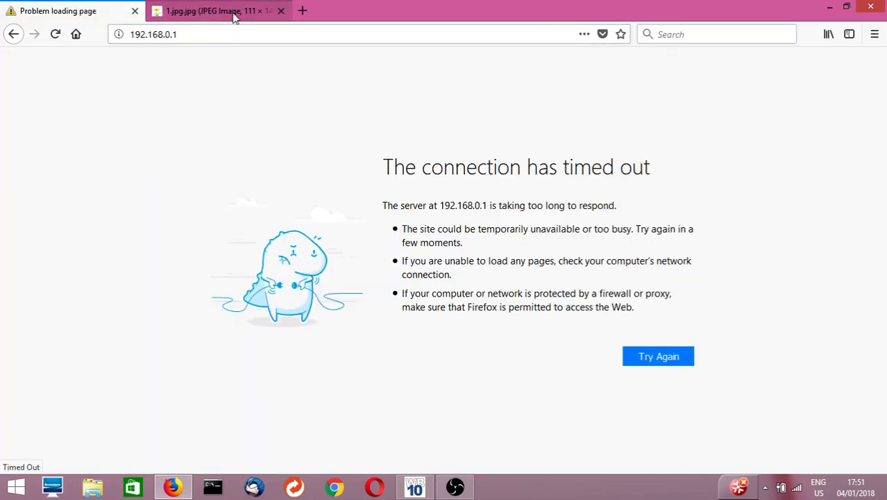
click(235, 14)
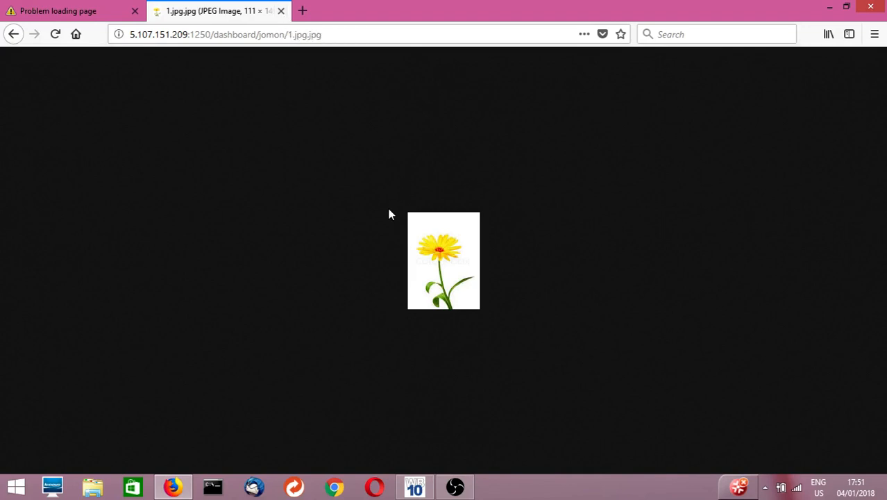
click(78, 17)
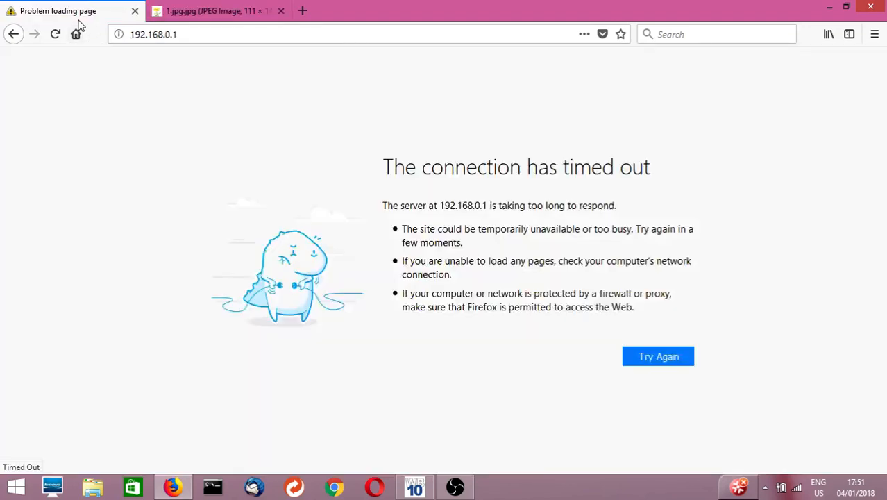
click(238, 15)
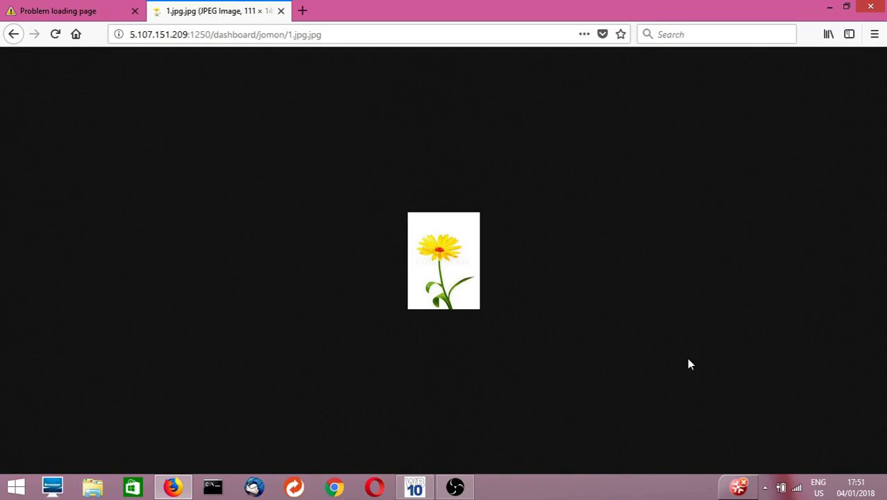
click(456, 487)
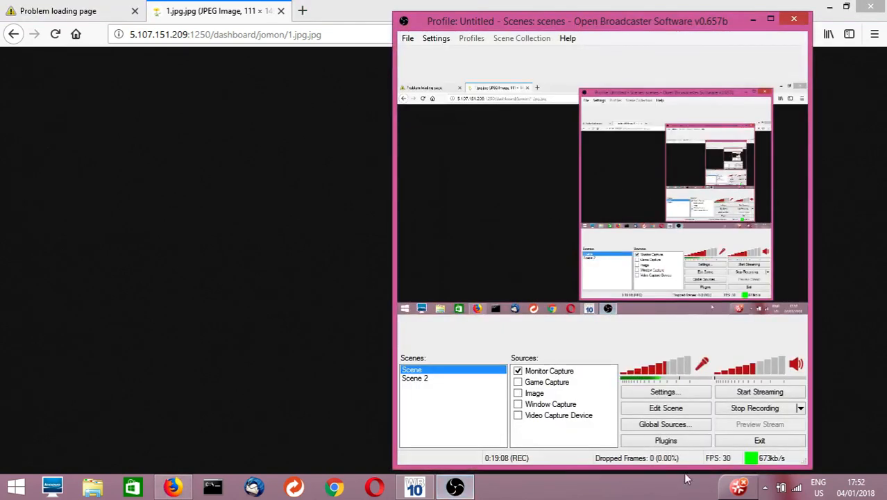